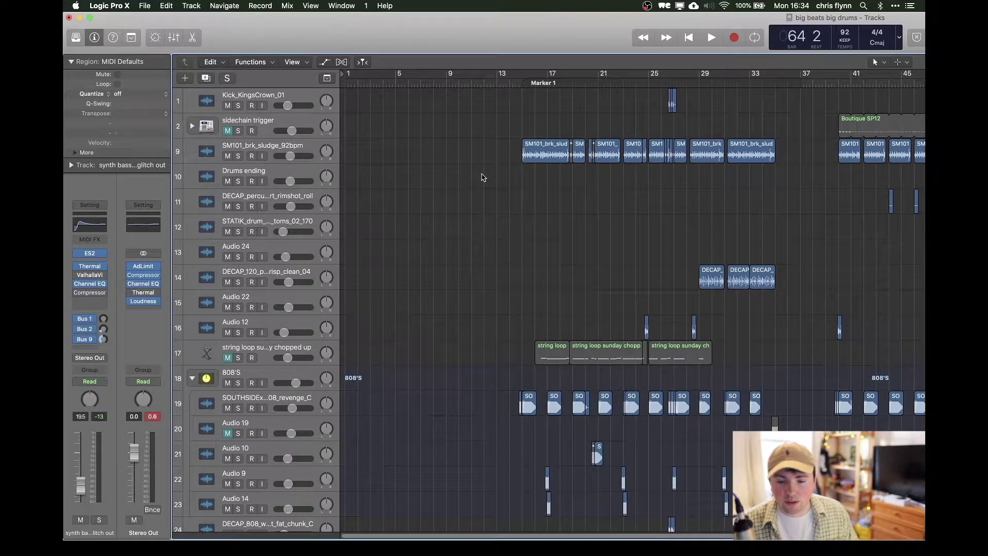
Step: Solo the bs_90_strings loop track (track 26) and place the playhead at bar 11
left_click(206, 155)
scroll(422, 301, "down", 10)
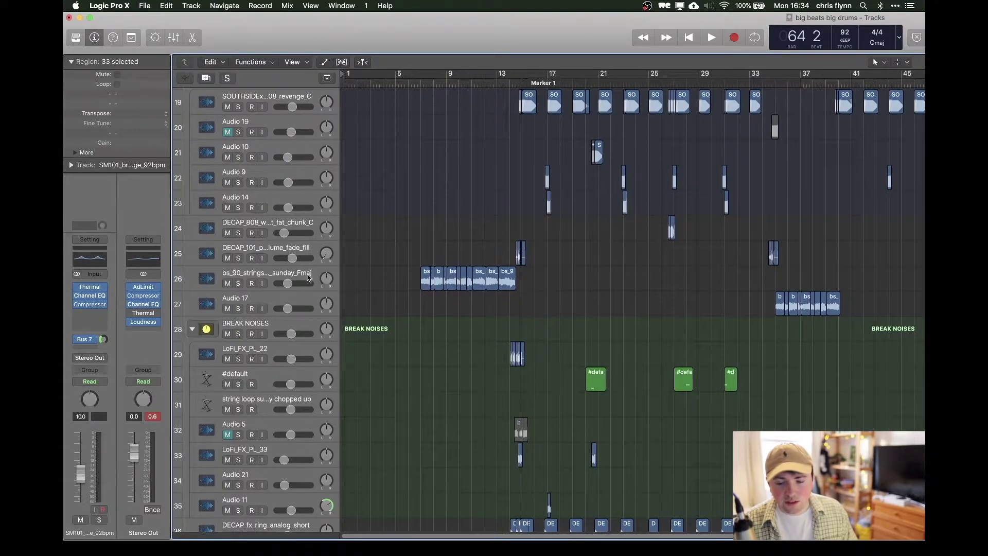
left_click(217, 279)
left_click(238, 284)
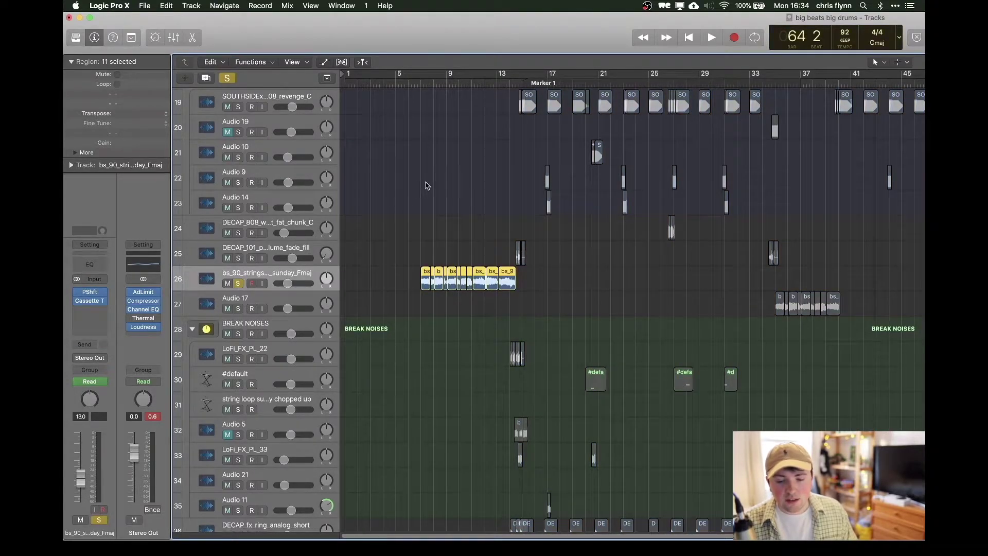
left_click(472, 83)
key("super+f")
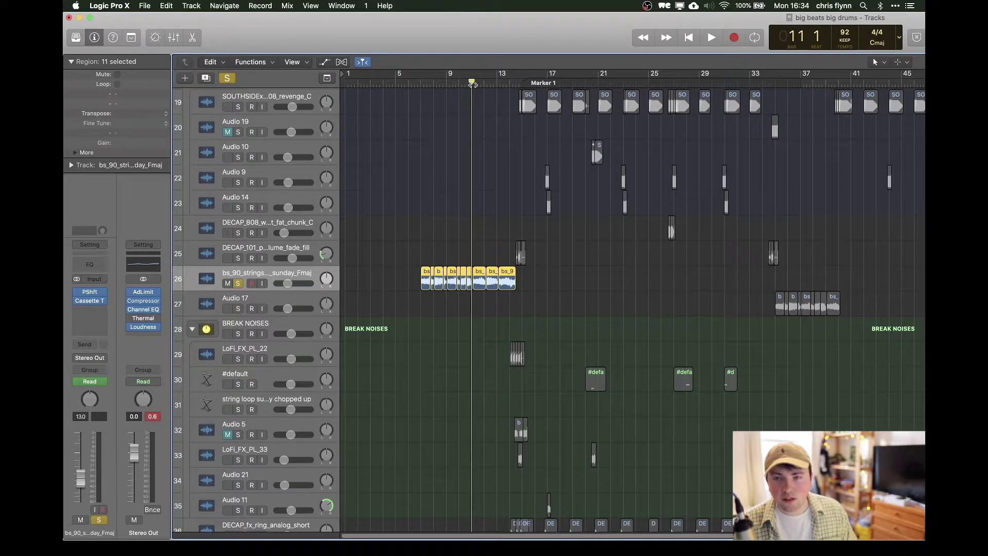
Step: Look at the Cassette Transport plug-in on the strings loop track, close it, and play the soloed loop from bar 11
left_click(90, 302)
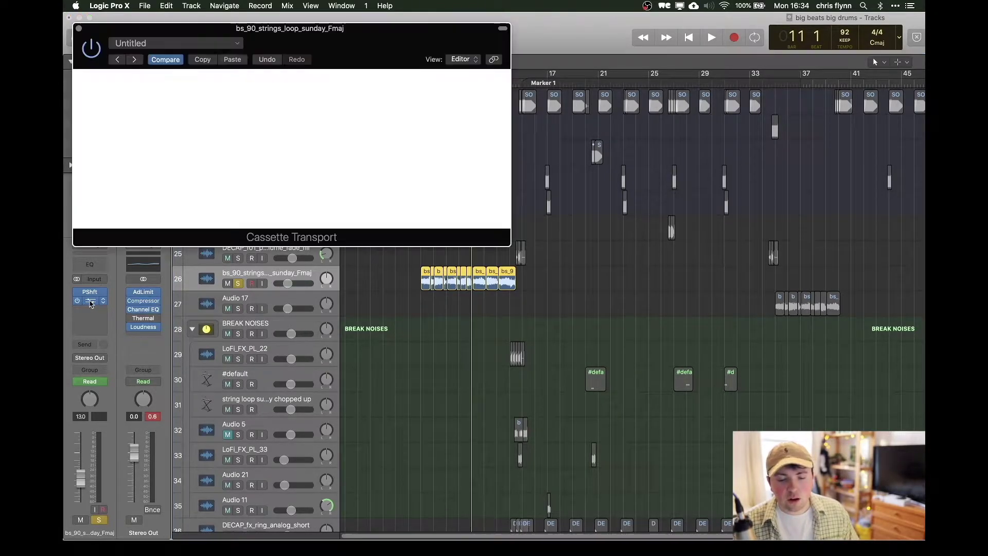
left_click(79, 28)
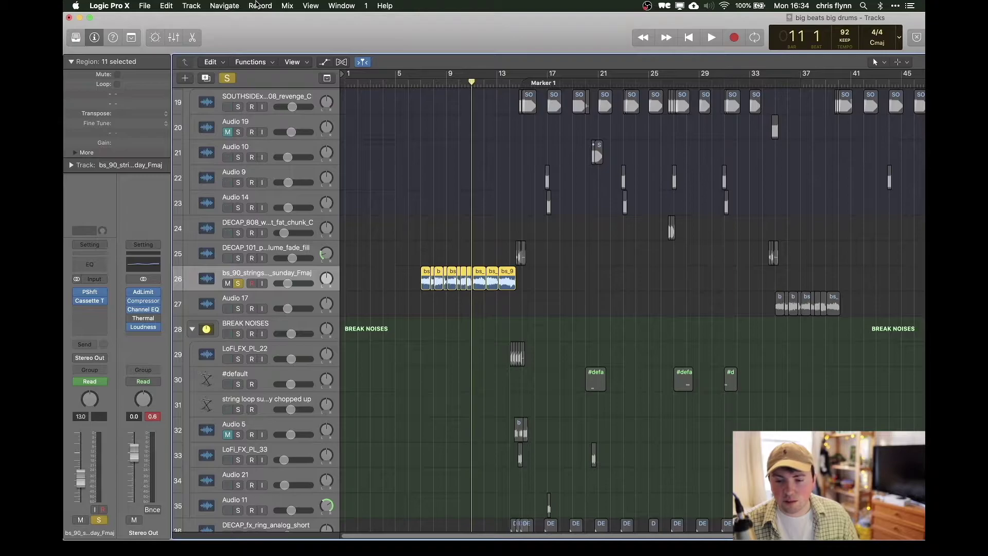
key("space")
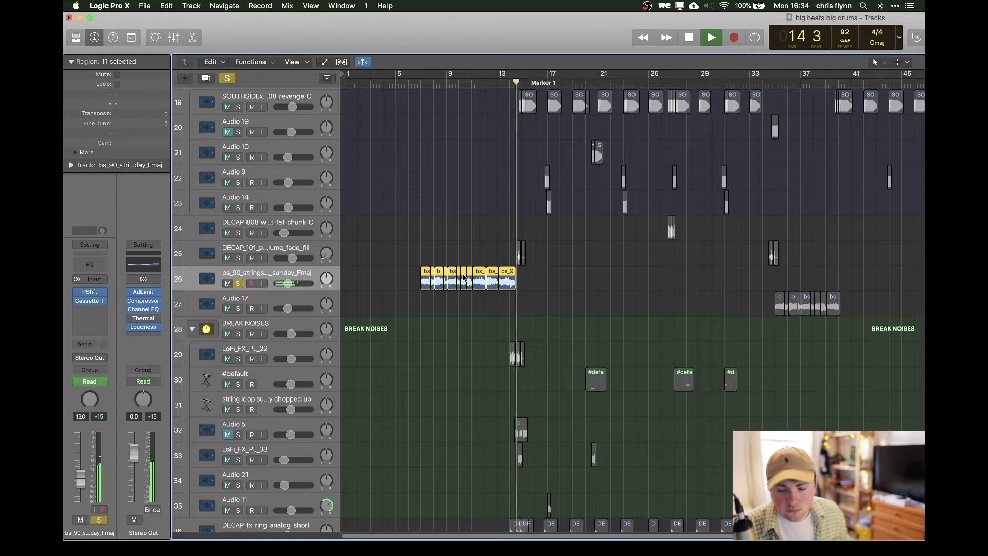
scroll(460, 278, "up", 10)
key("space")
Step: Solo the SM101_brk_sludge_92bpm drum break track and place the playhead at bar 15
left_click(262, 147)
left_click(238, 156)
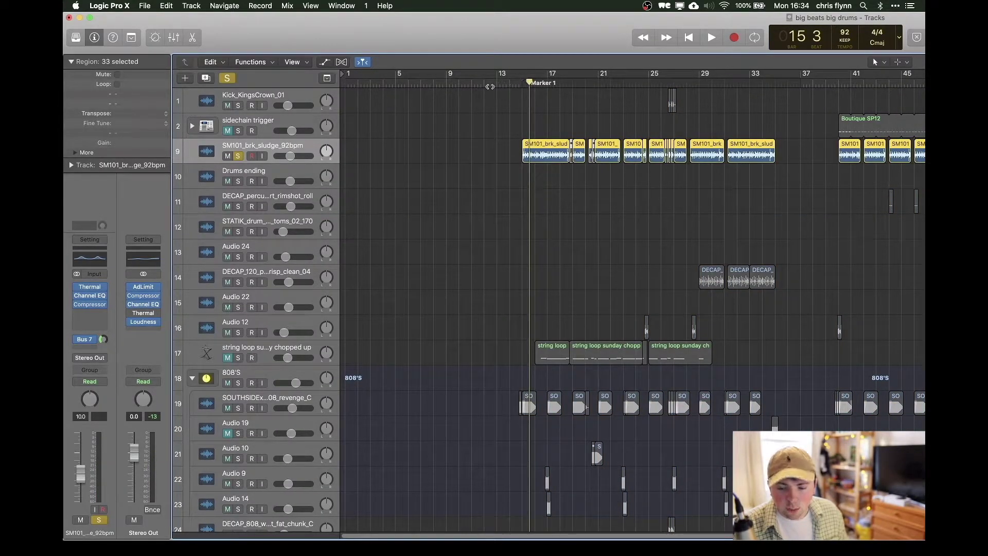
left_click(521, 84)
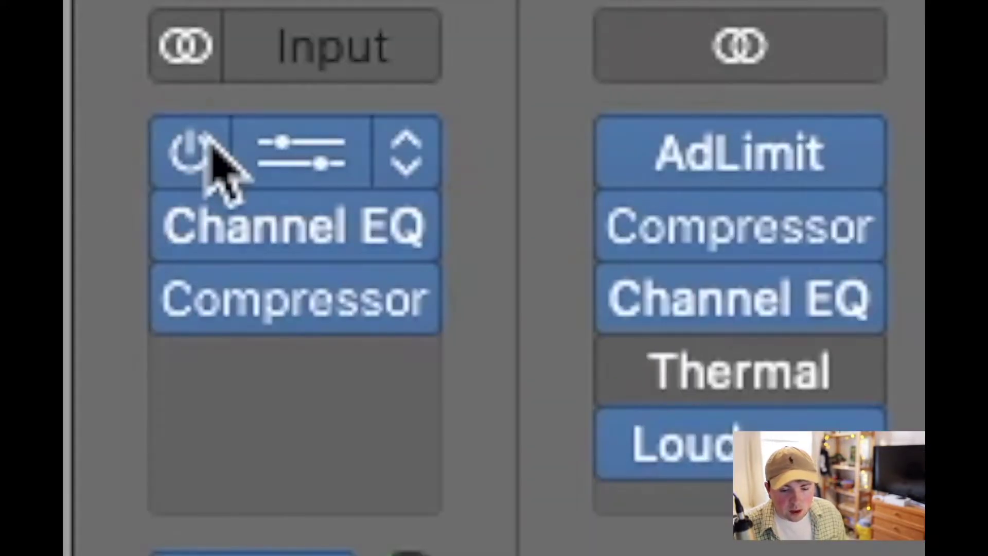
Step: Bypass the Thermal, Channel EQ and Compressor inserts on the SM101_brk_sludge_92bpm track
mouse_move(77, 287)
left_click(188, 154, "alt")
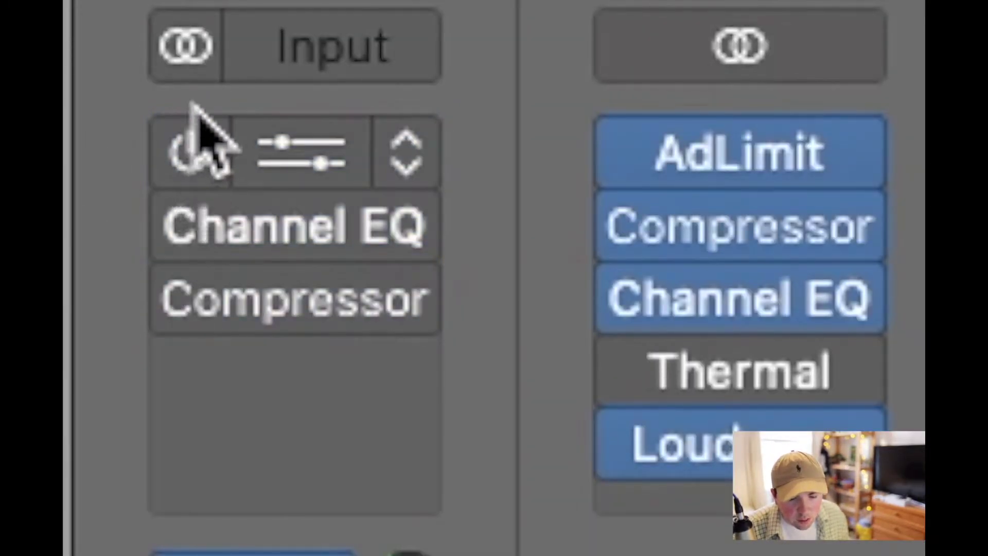
left_click(188, 154)
key("Escape")
left_click(77, 287)
left_click(77, 288)
left_click(77, 288)
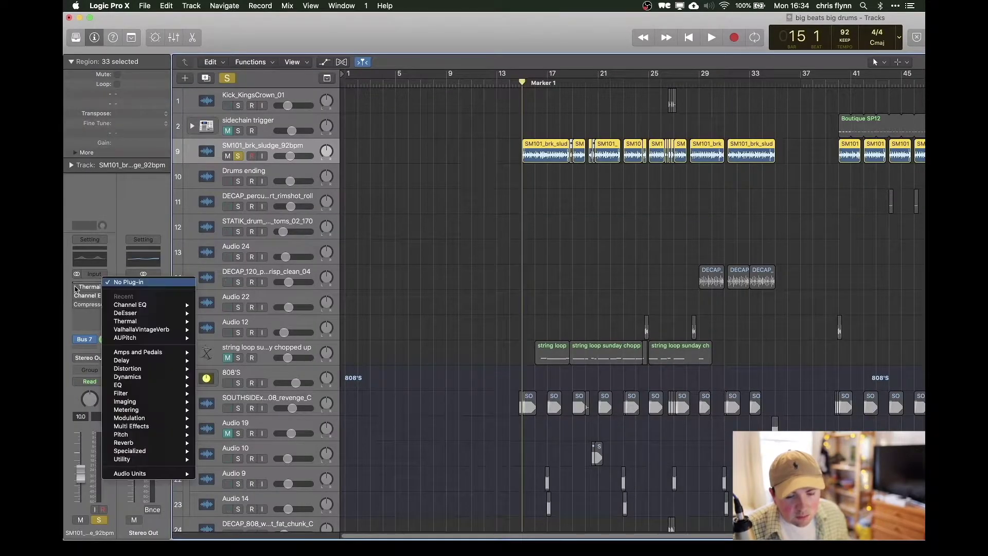
left_click(77, 289)
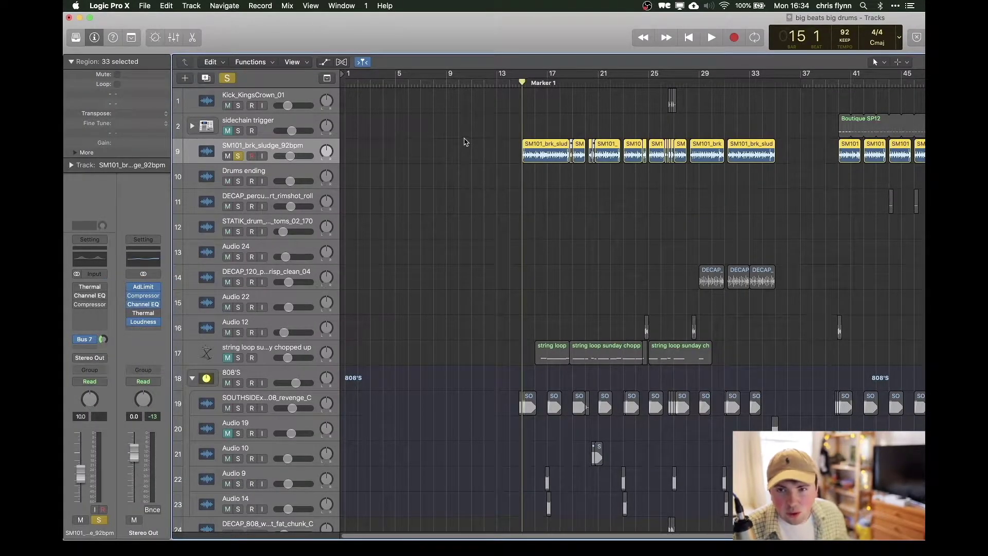
Step: Open the drum break's Thermal plug-in and play the break from bar 15 with its inserts bypassed
mouse_move(77, 297)
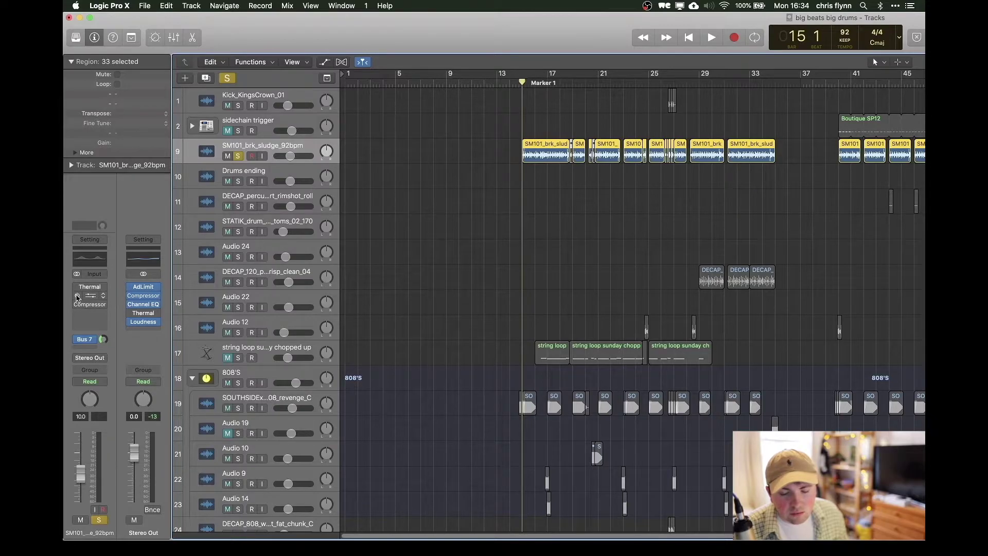
left_click(77, 297)
left_click(89, 287)
key("space")
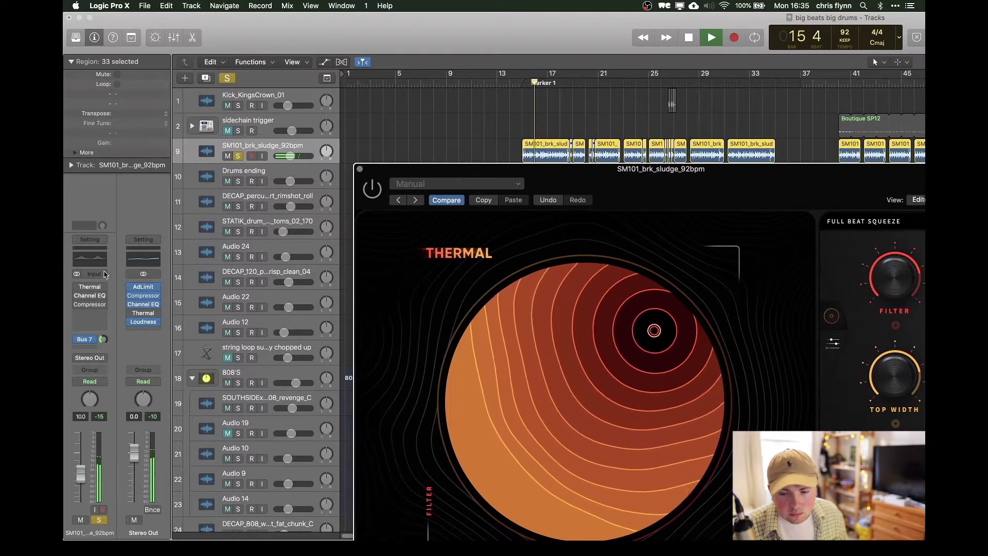
Step: Re-enable all inserts on the drum break, play it again from bar 15 for comparison, and close Thermal
mouse_move(76, 288)
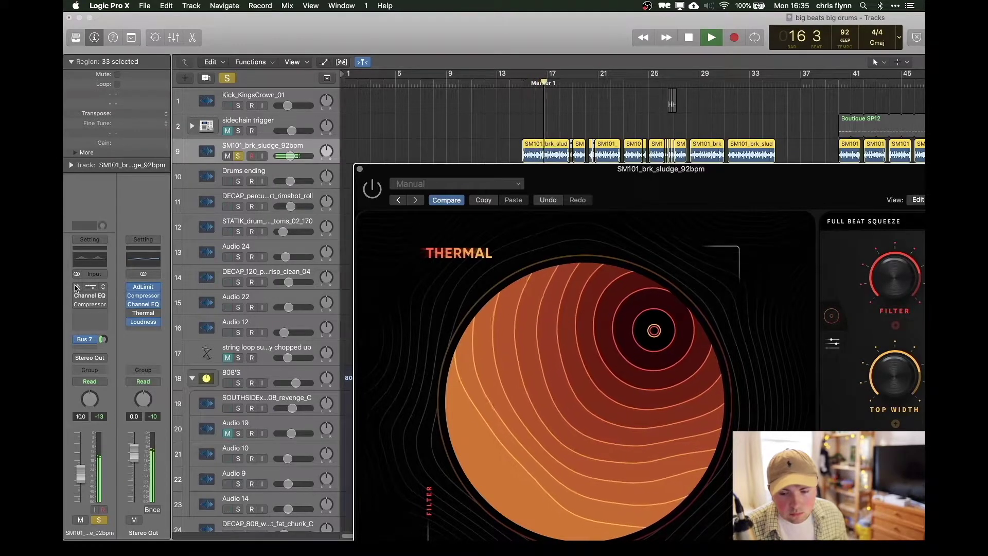
key("space")
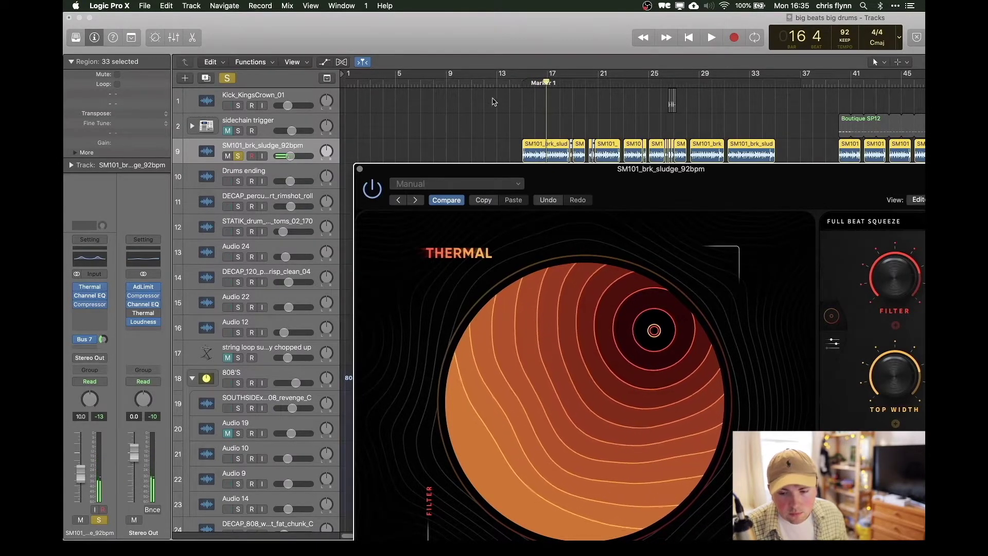
left_click(522, 84)
key("space")
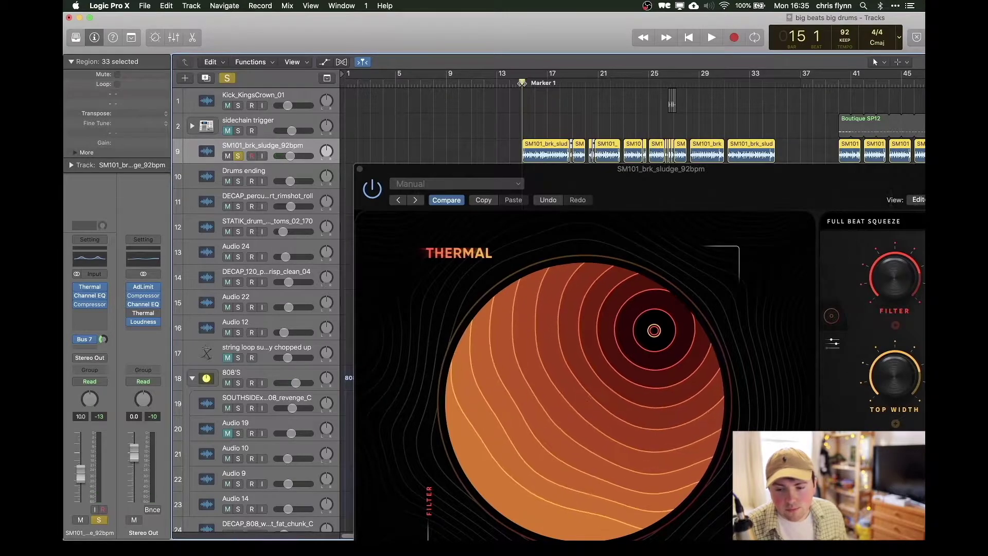
left_click_drag(570, 189, 554, 117)
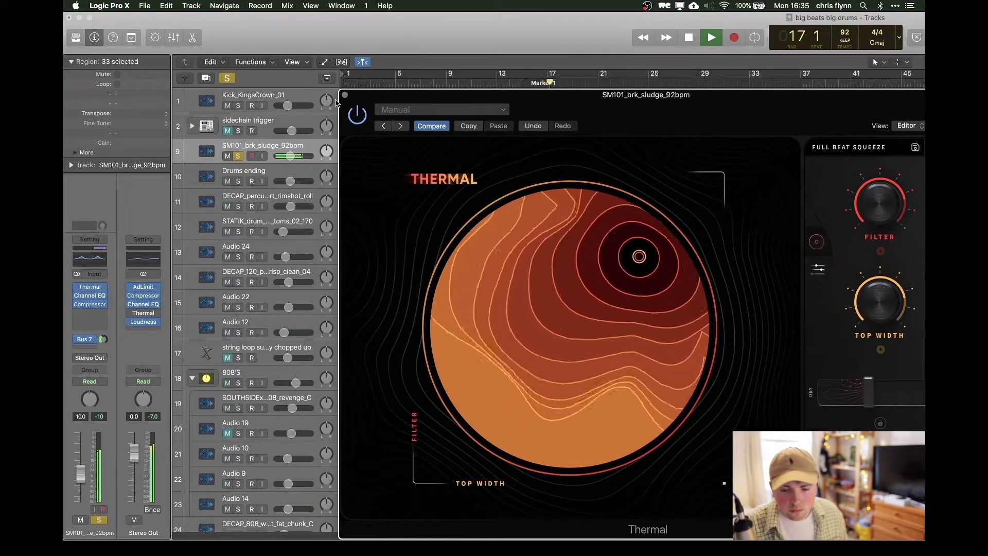
key("space")
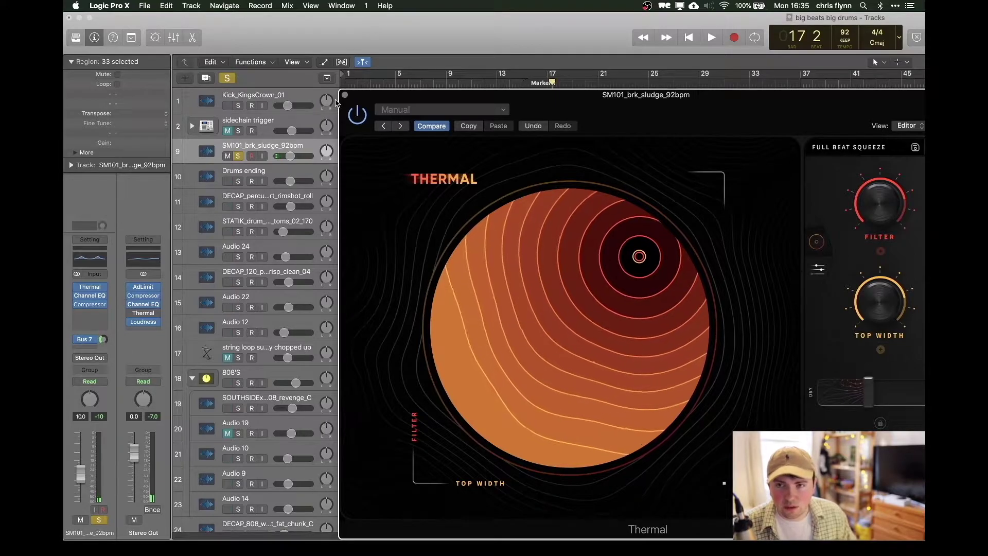
left_click(345, 95)
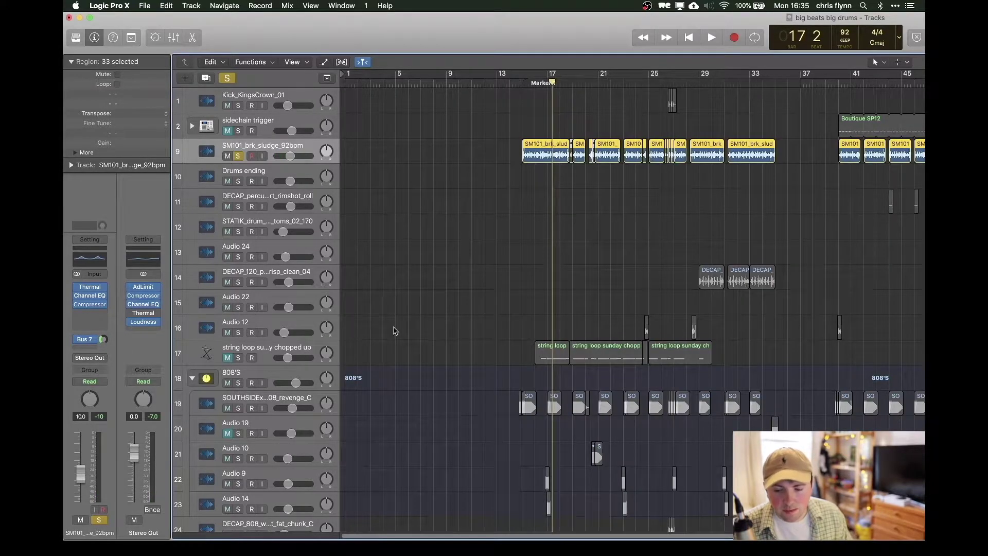
Step: Solo the 808'S track stack along with the drum break and play both from bar 15
left_click(240, 383)
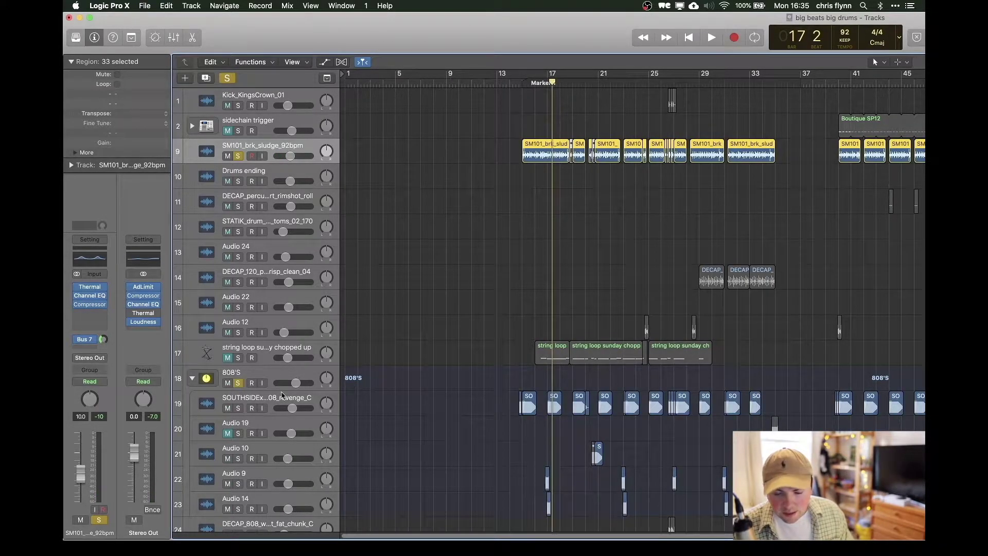
scroll(334, 402, "down", 3)
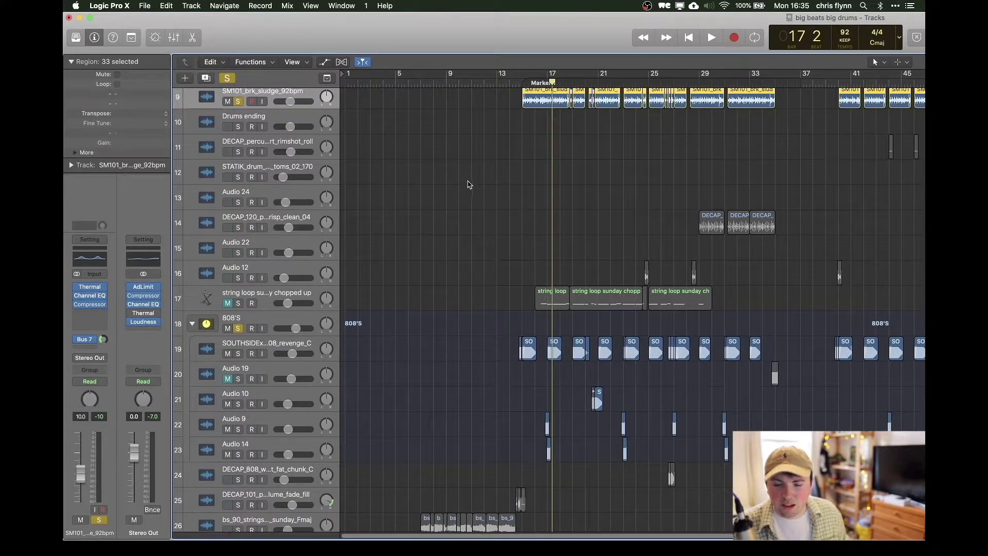
left_click(521, 83)
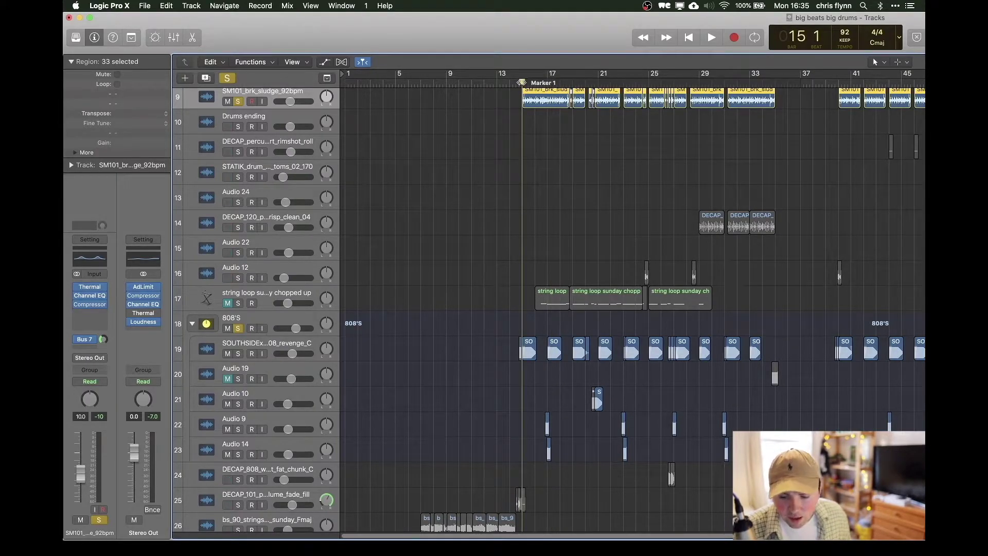
key("space")
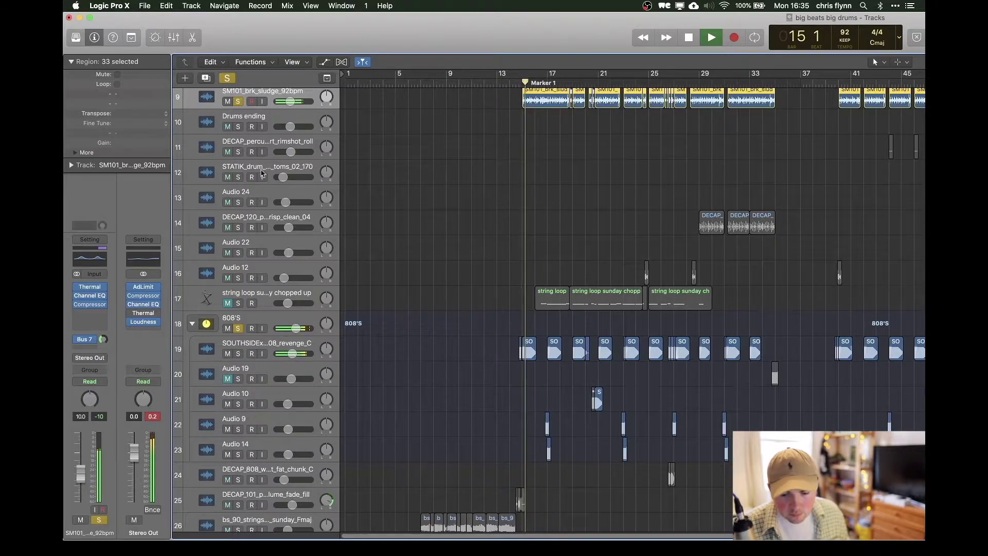
Step: Select the 808'S stack, stop playback, and examine its Thermal plug-in settings before closing the plug-in
left_click(242, 318)
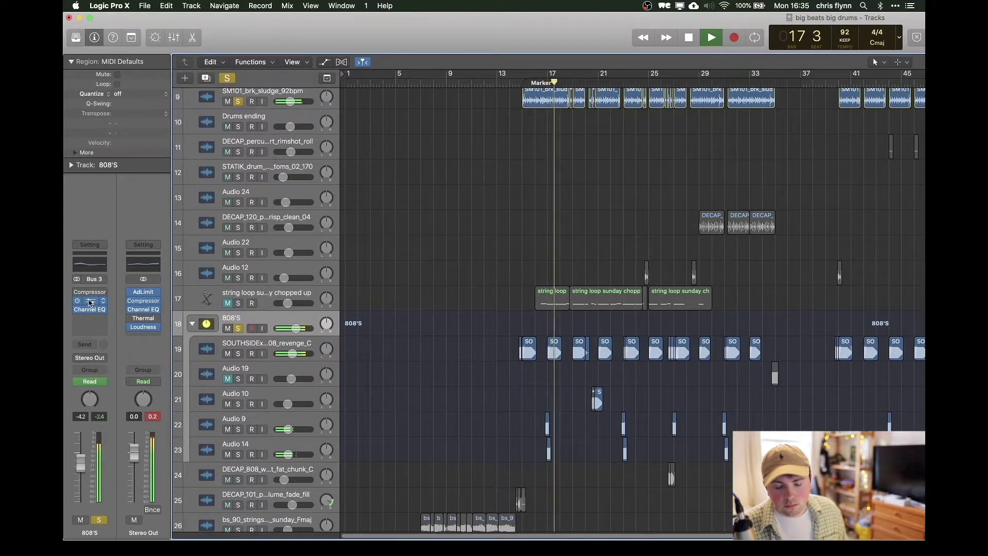
key("space")
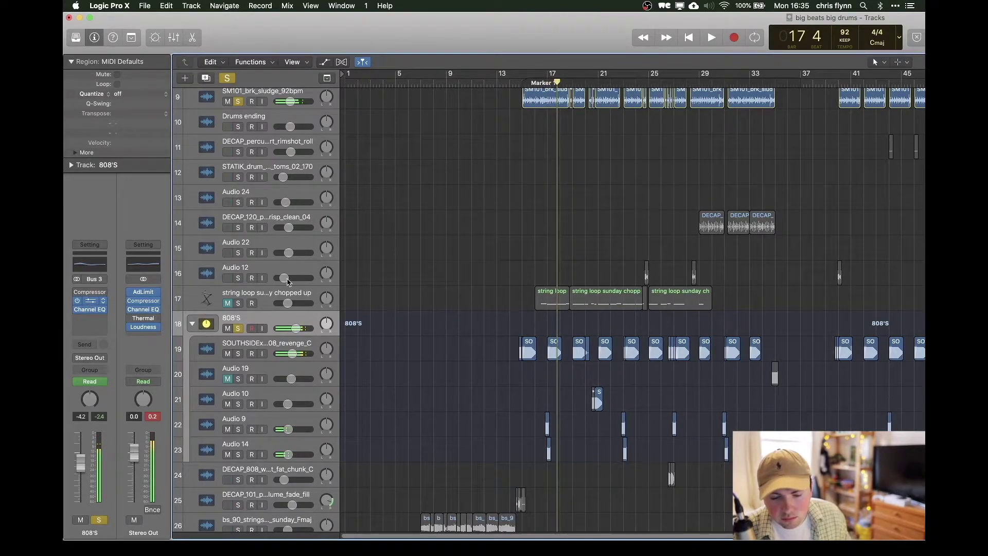
left_click(143, 318)
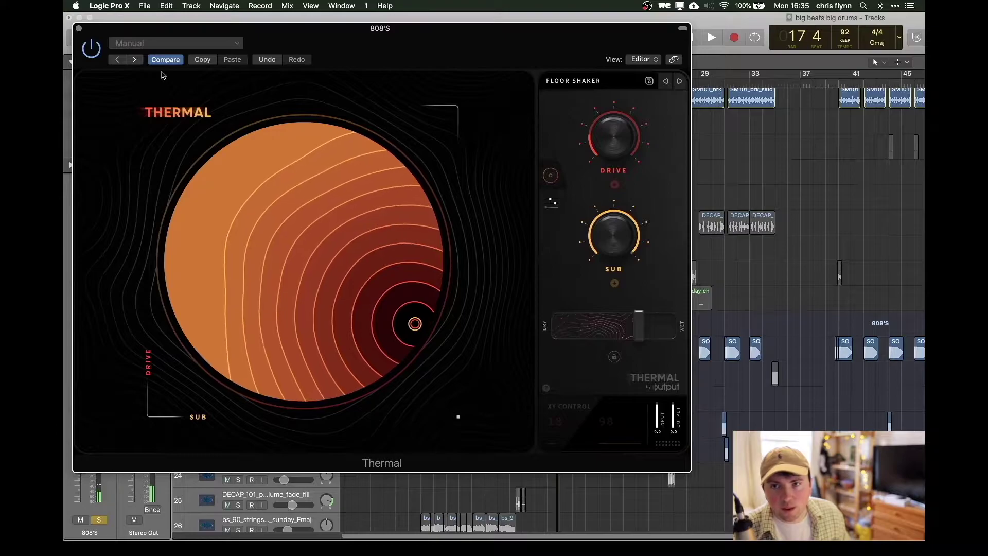
left_click(79, 28)
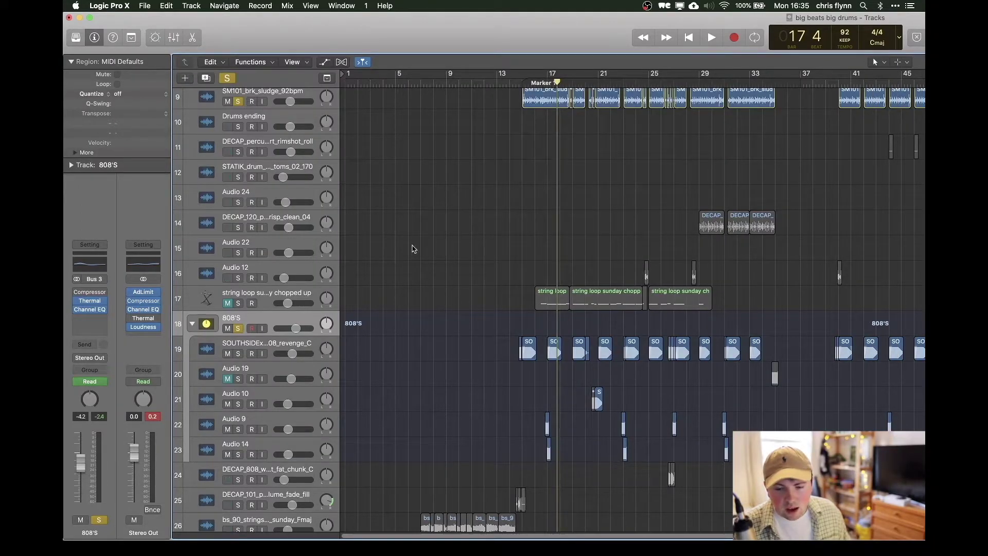
Step: Clear all solos, then solo the Audio 11, DECAP_fx_ring_analog_short and Spooky strings tracks (35 to 37)
left_click(228, 80)
scroll(617, 223, "down", 8)
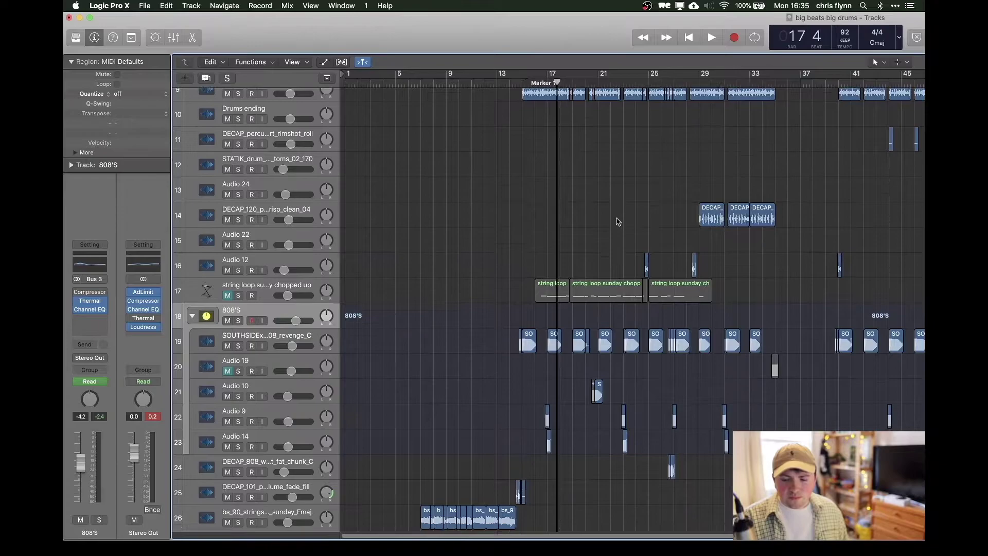
scroll(619, 226, "down", 4)
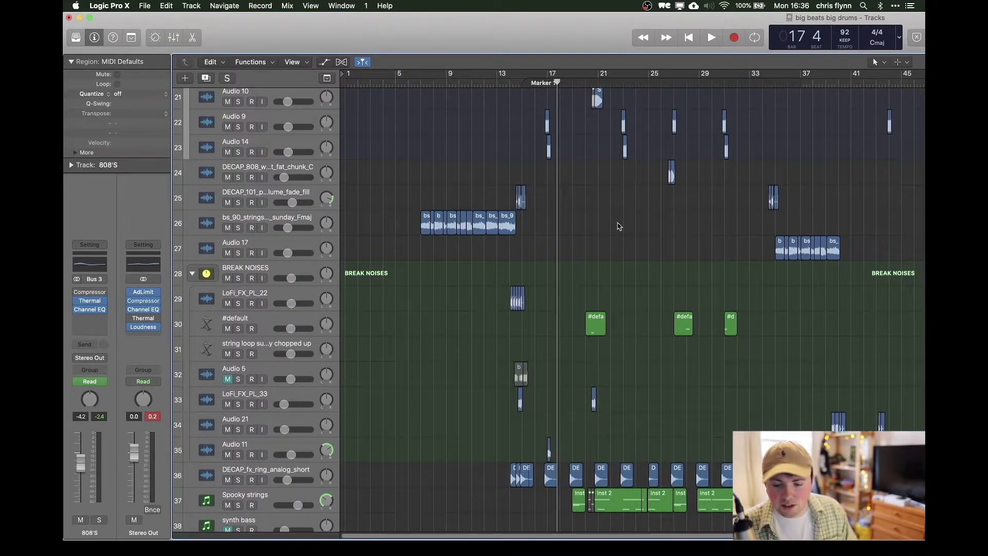
scroll(463, 388, "down", 6)
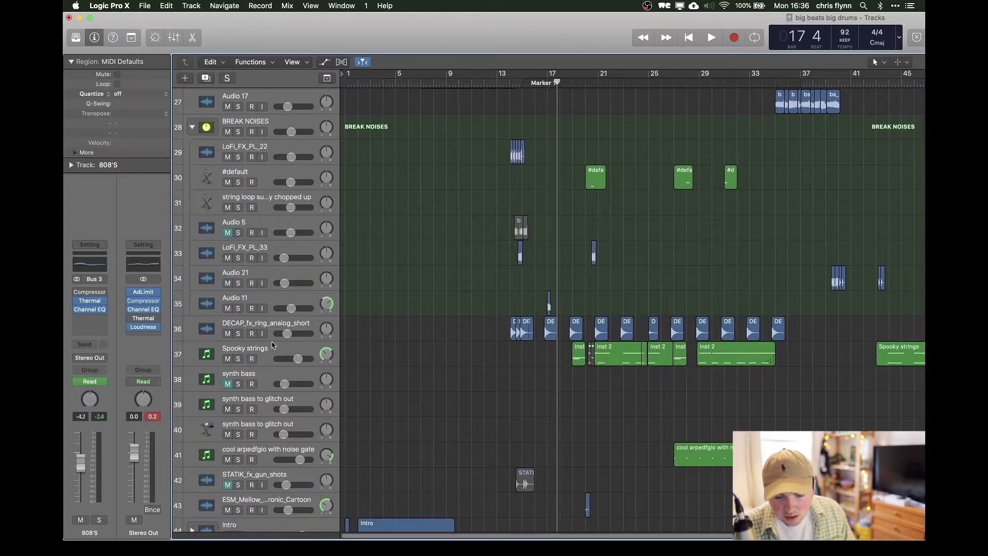
left_click_drag(240, 309, 238, 358)
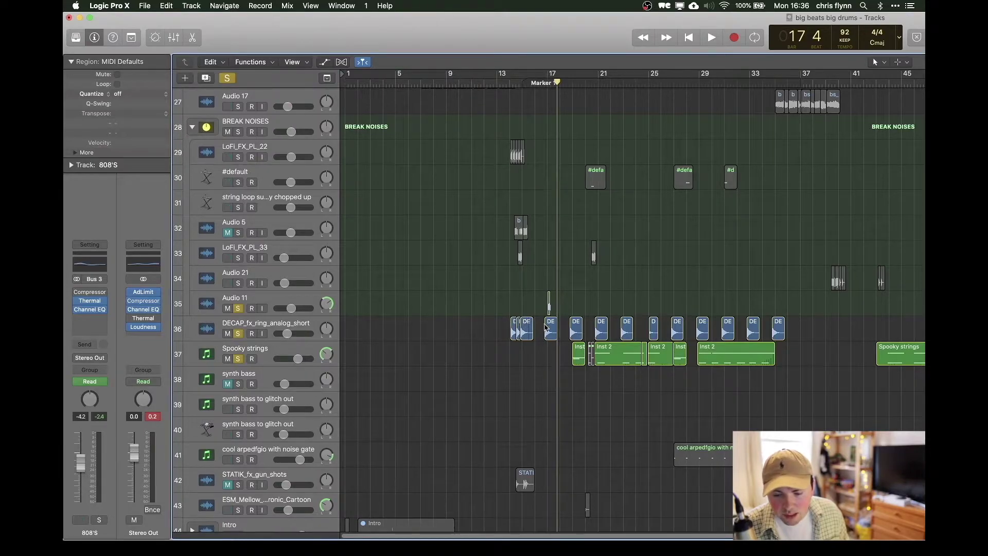
Step: Play the three soloed tracks from just before bar 17 until the Spooky strings part has been heard
left_click(545, 83)
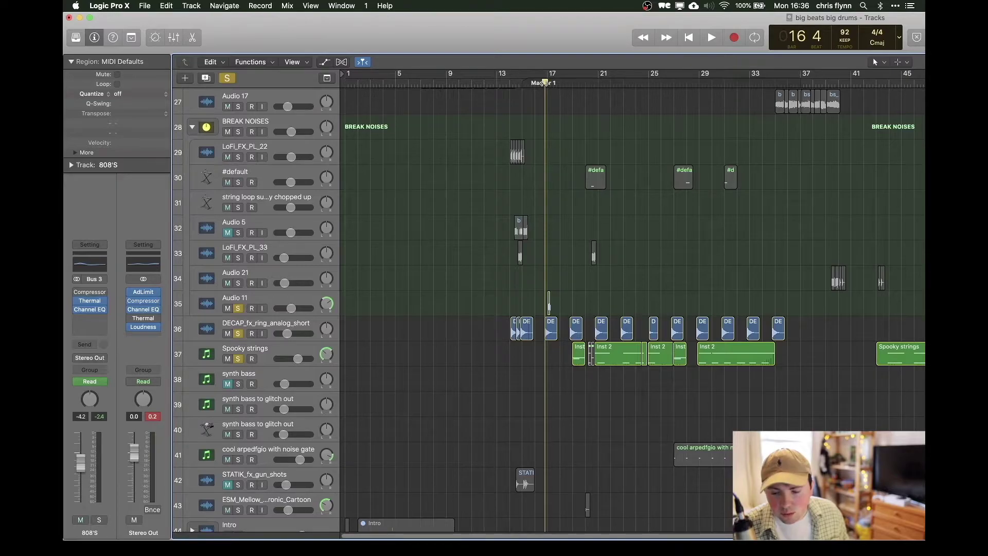
key("space")
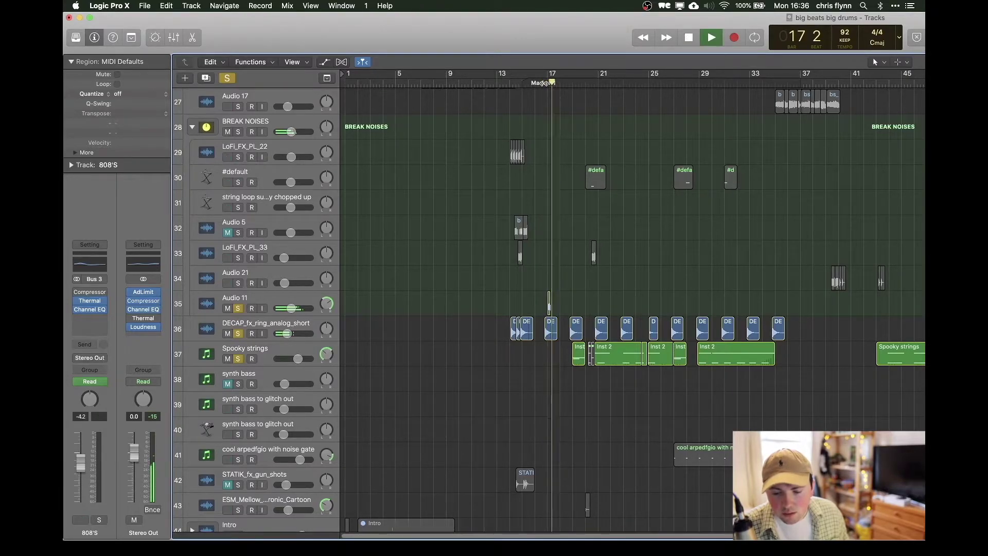
key("space")
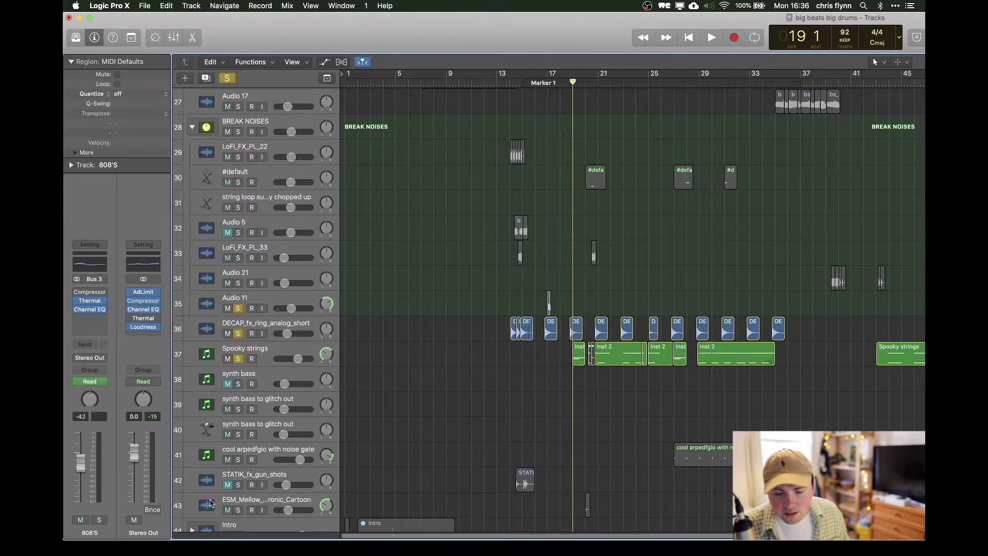
key("space")
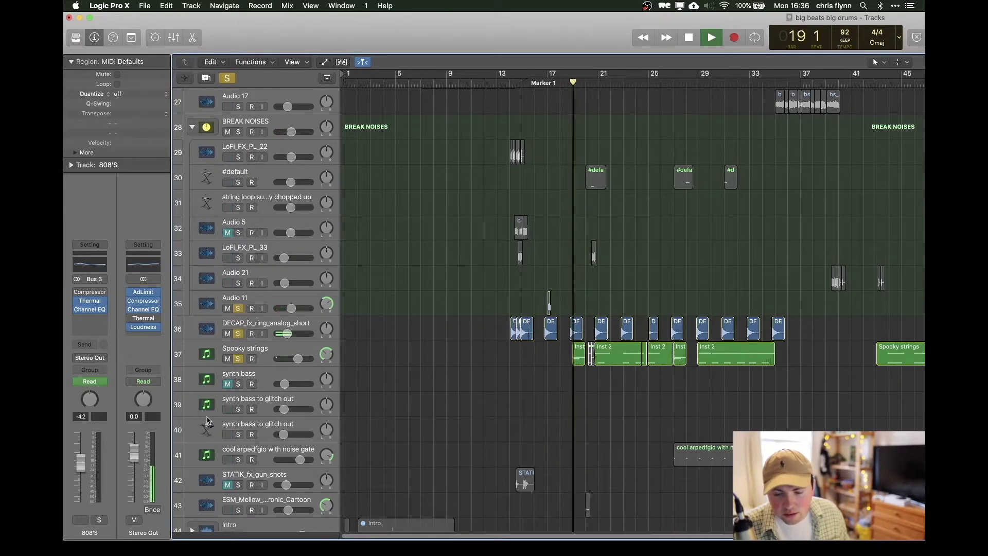
key("space")
Step: Select the Spooky strings track, examine its ARP 2600 V instrument, and close the plug-in window
left_click(216, 355)
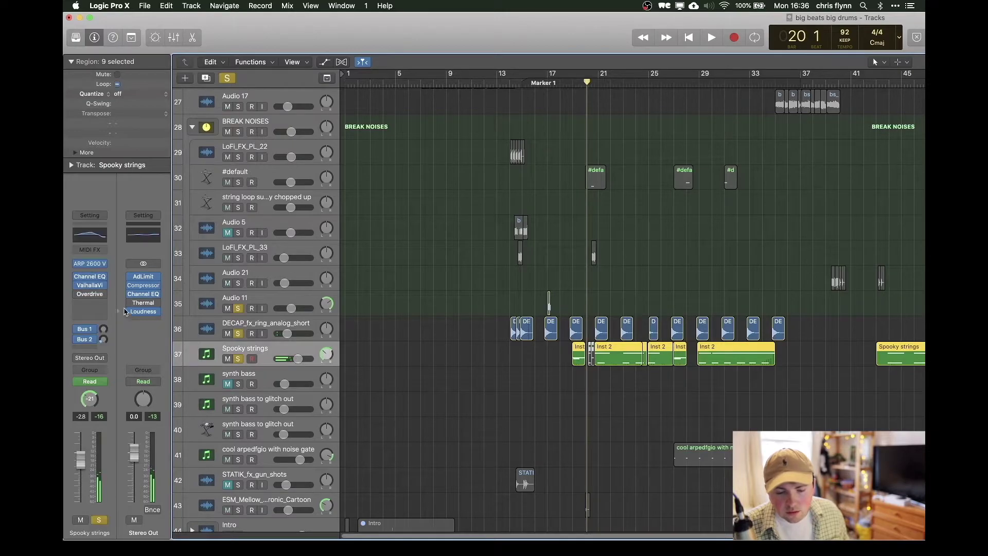
key("v")
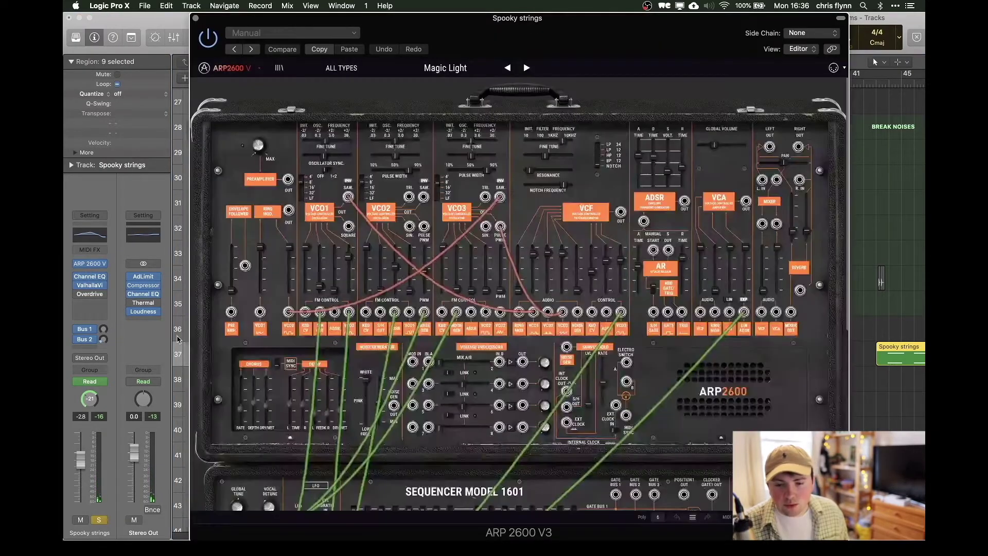
left_click(196, 19)
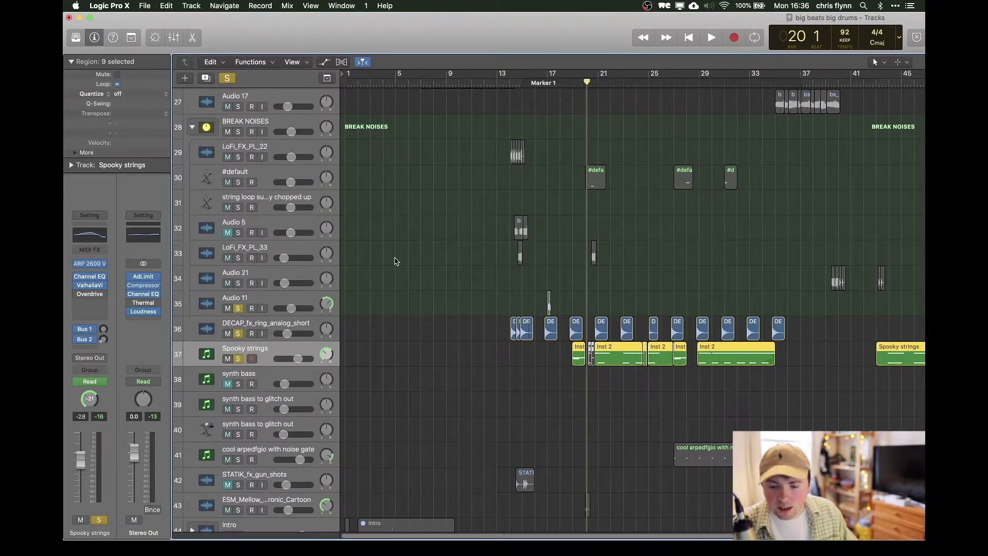
Step: Remove the solo from the Spooky strings, DECAP_fx_ring_analog_short and Audio 11 tracks
left_click(238, 358)
left_click(238, 334)
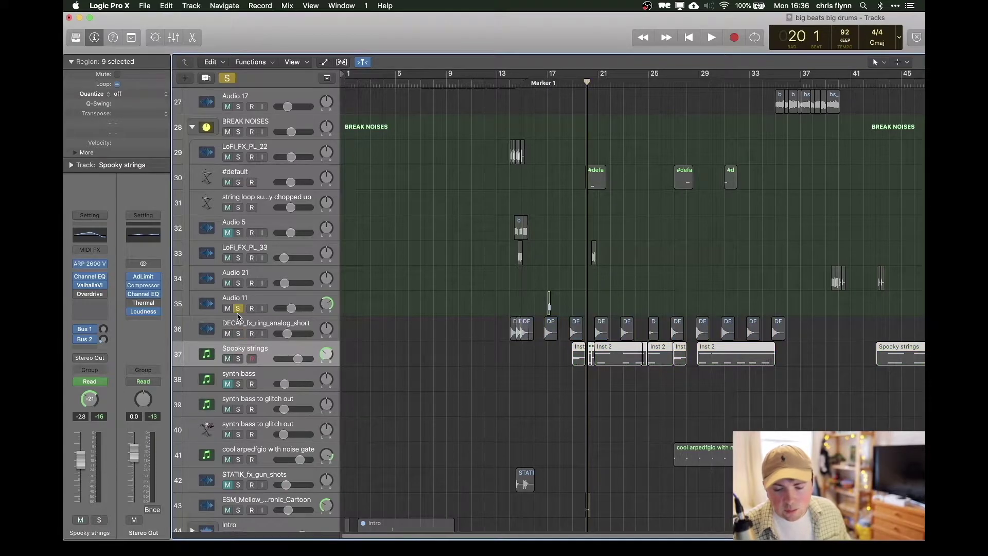
left_click(237, 308)
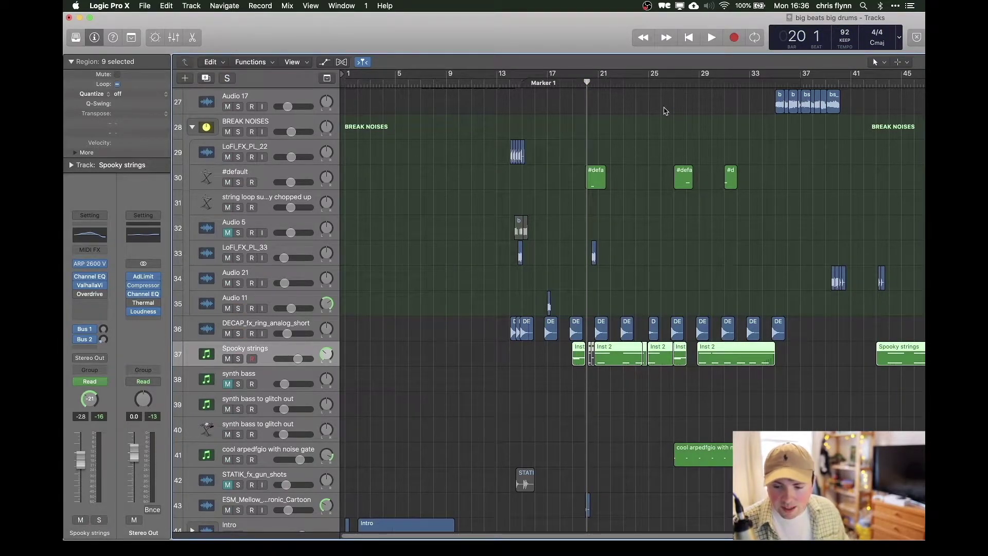
Step: Solo the cool arpedfgio with noise gate track, play it from bar 27, and remove its solo
left_click_drag(660, 84, 673, 84)
left_click(206, 450)
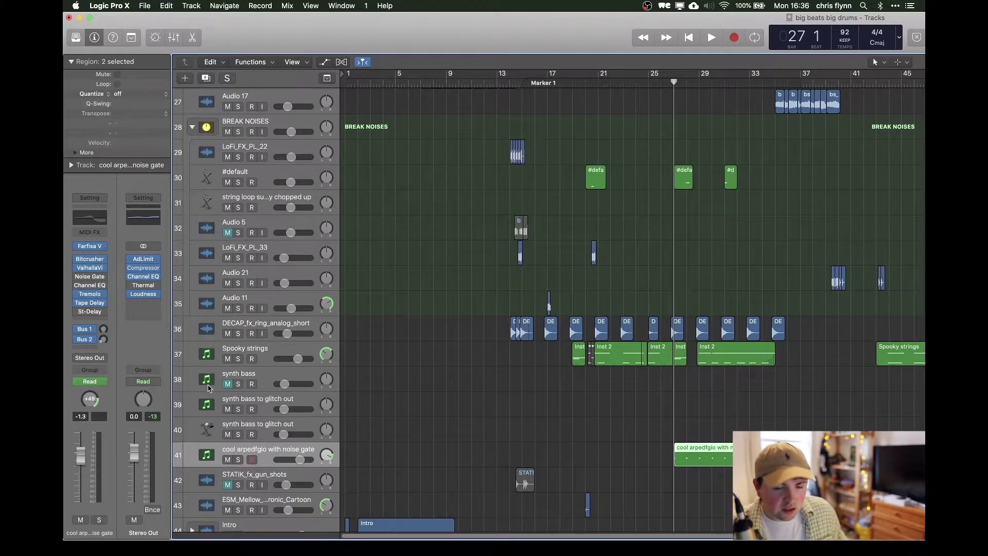
mouse_move(100, 249)
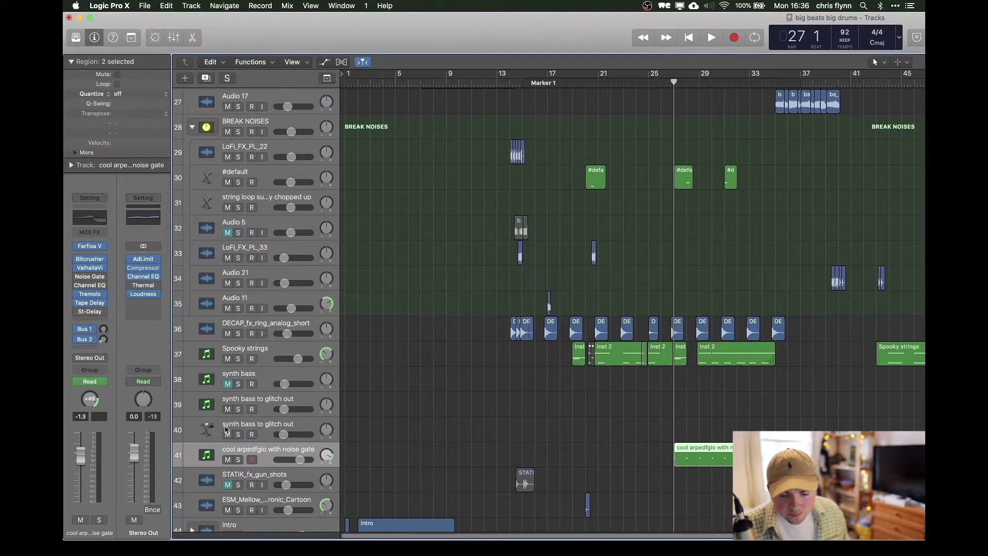
left_click(238, 459)
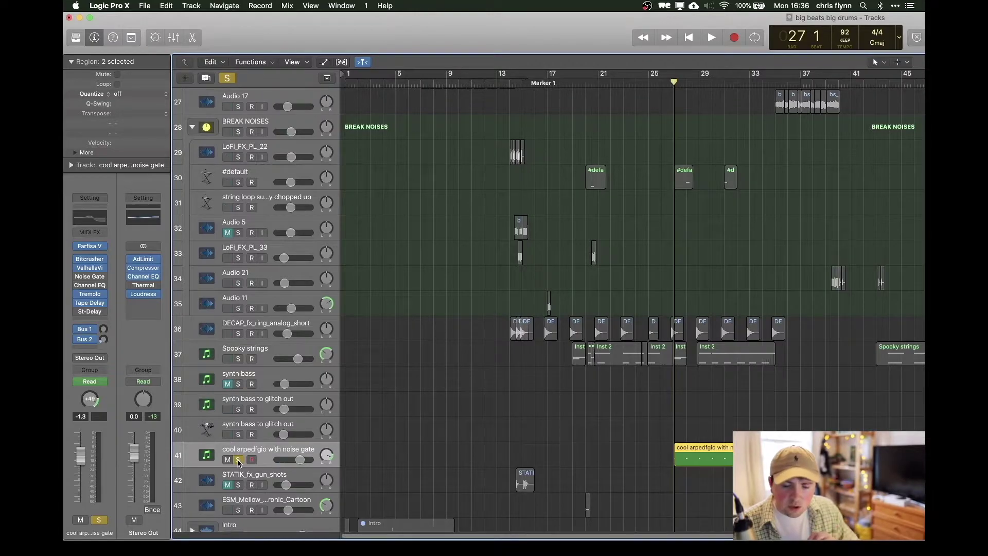
key("space")
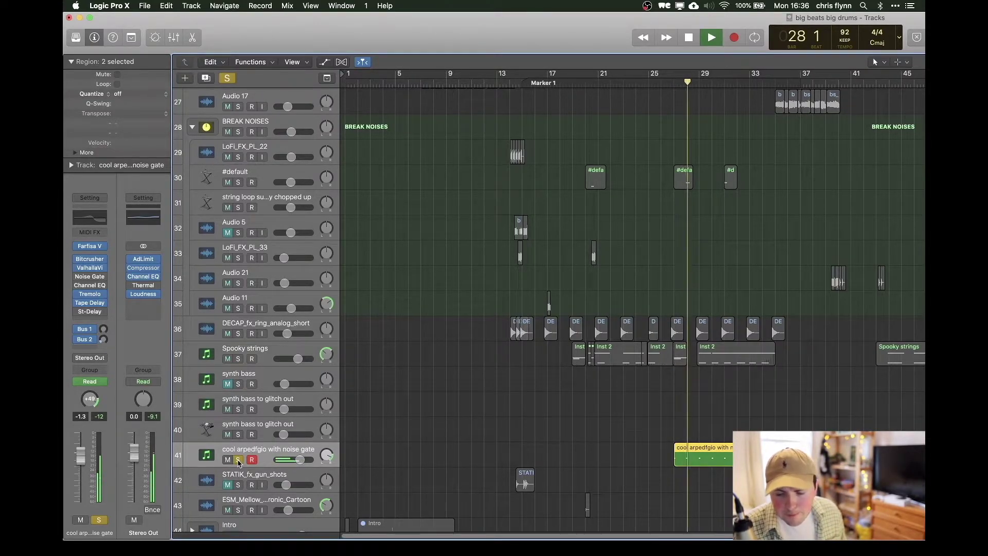
key("space")
left_click(238, 459)
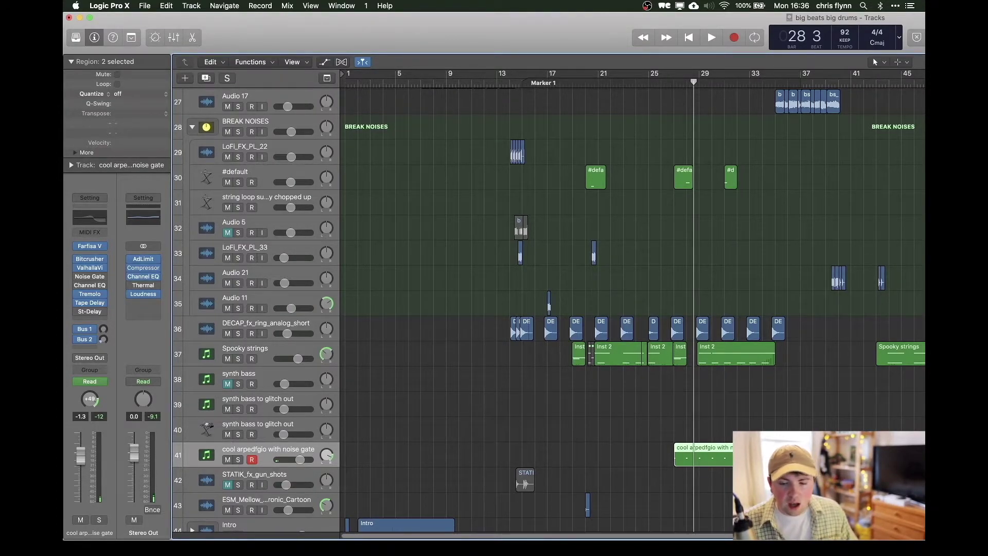
Step: Play the full arrangement from bar 33 until the Audio 17 section begins at bar 35
scroll(777, 258, "up", 10)
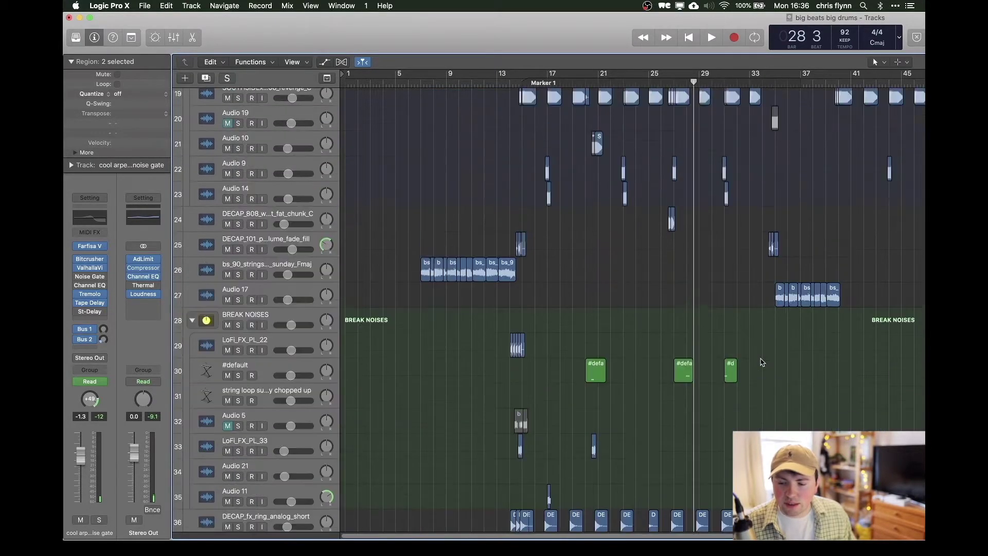
left_click(763, 83)
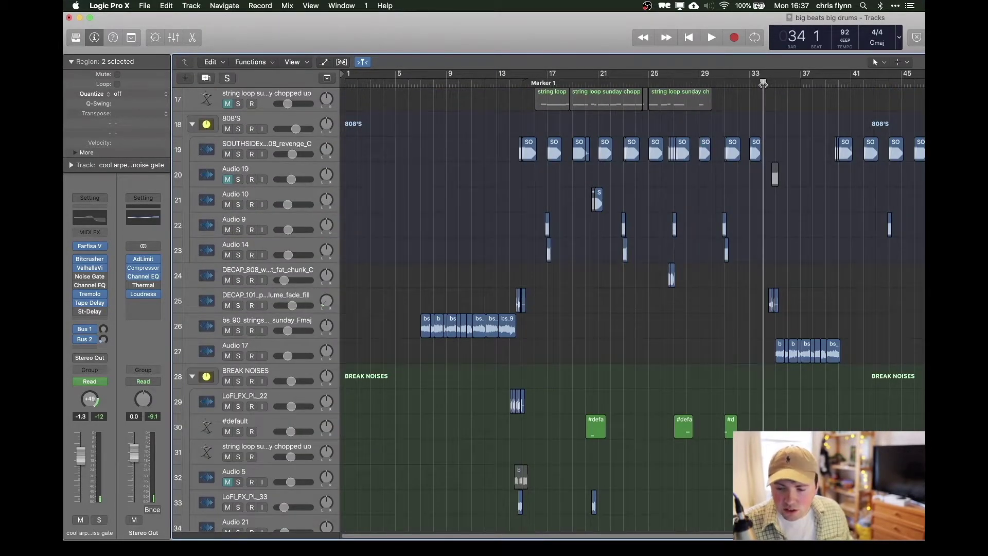
left_click_drag(763, 83, 750, 83)
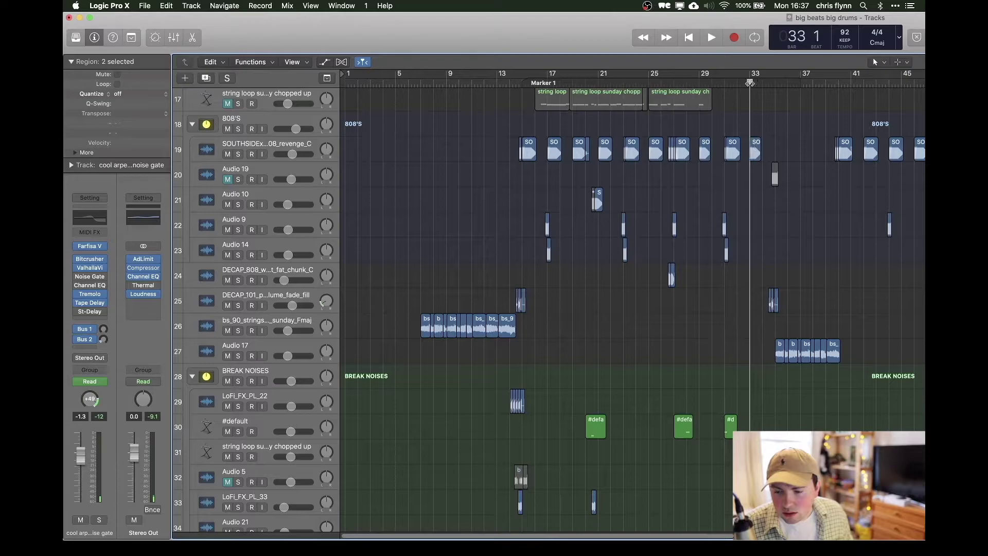
key("space")
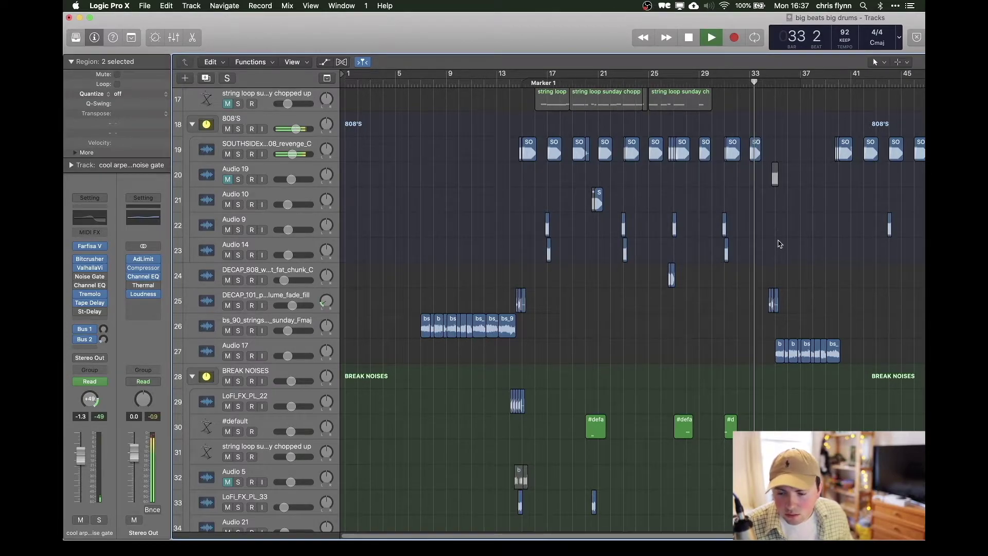
scroll(777, 243, "down", 5)
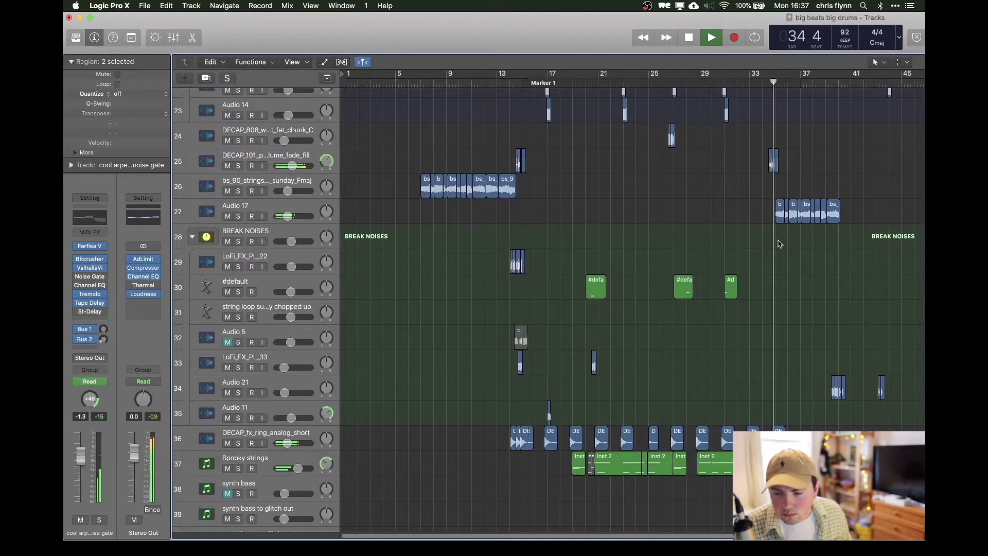
key("space")
Step: Briefly solo the DECAP_101 fade fill track (25), and view the Vinyl plug-in on Audio 17 before closing it
left_click(238, 165)
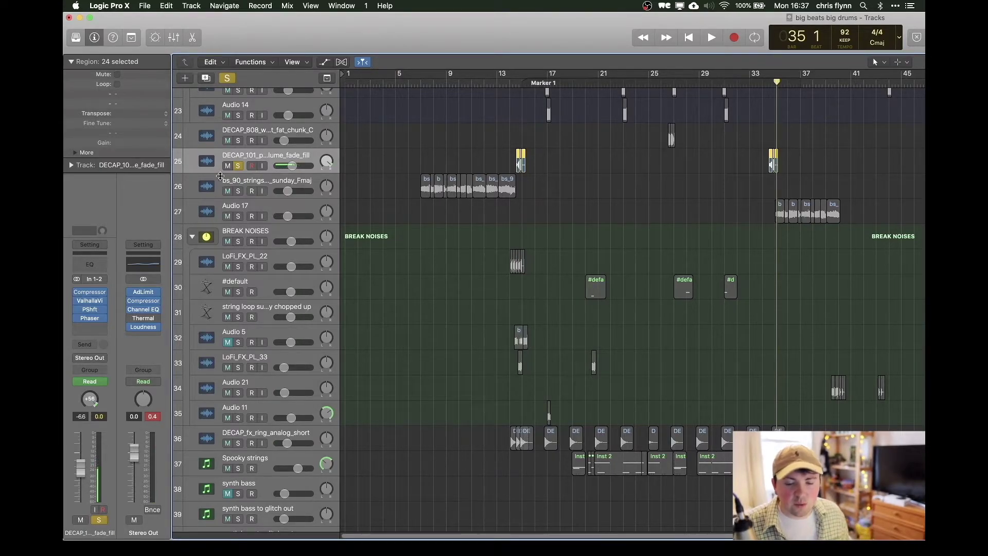
left_click(237, 166)
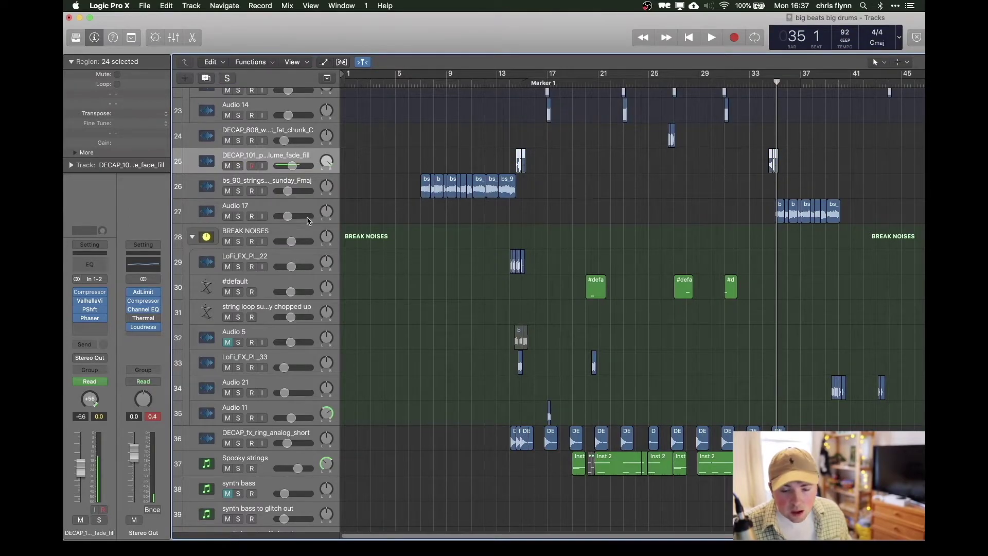
left_click(196, 218)
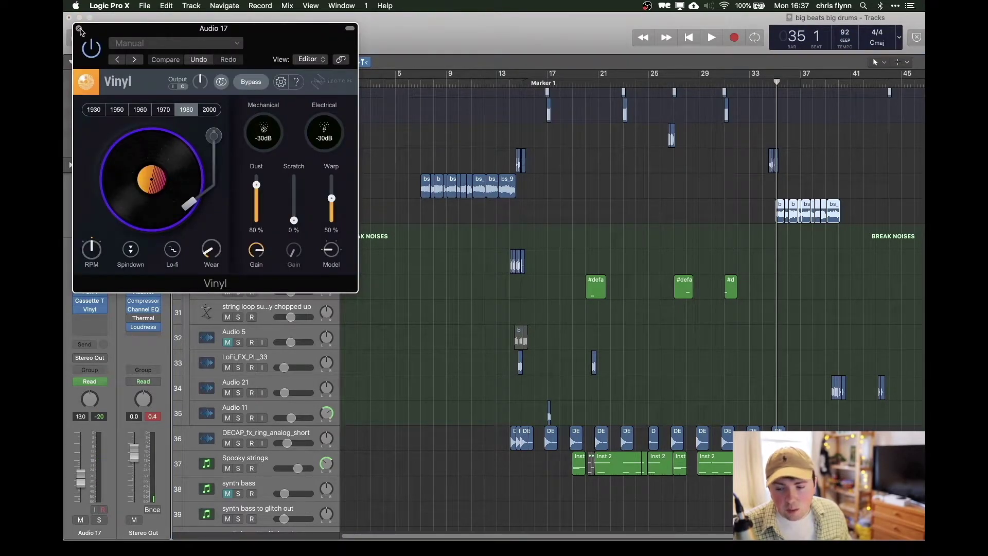
left_click(82, 25)
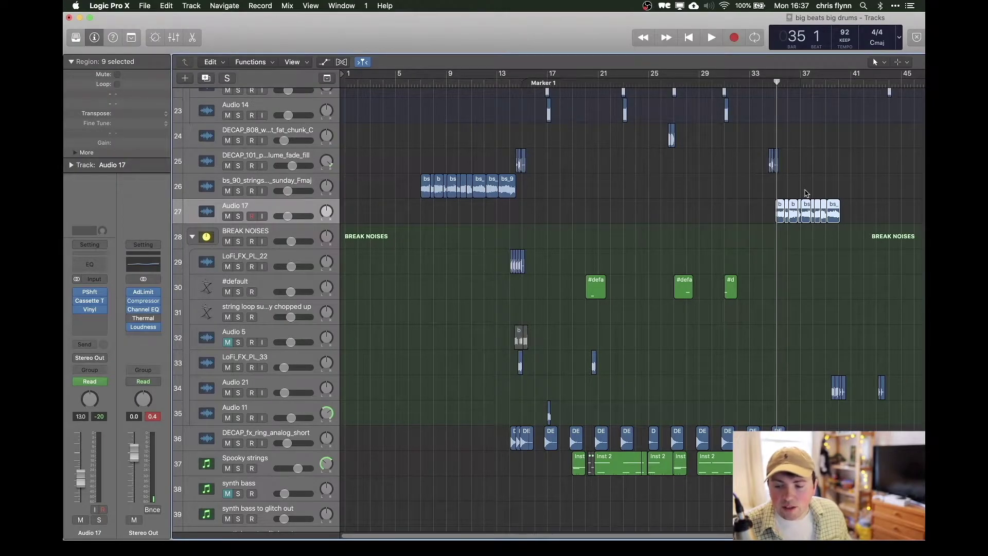
Step: Play the full arrangement from bar 40, where the drum break returns, to just before bar 44
scroll(805, 193, "right", 5)
scroll(756, 260, "up", 8)
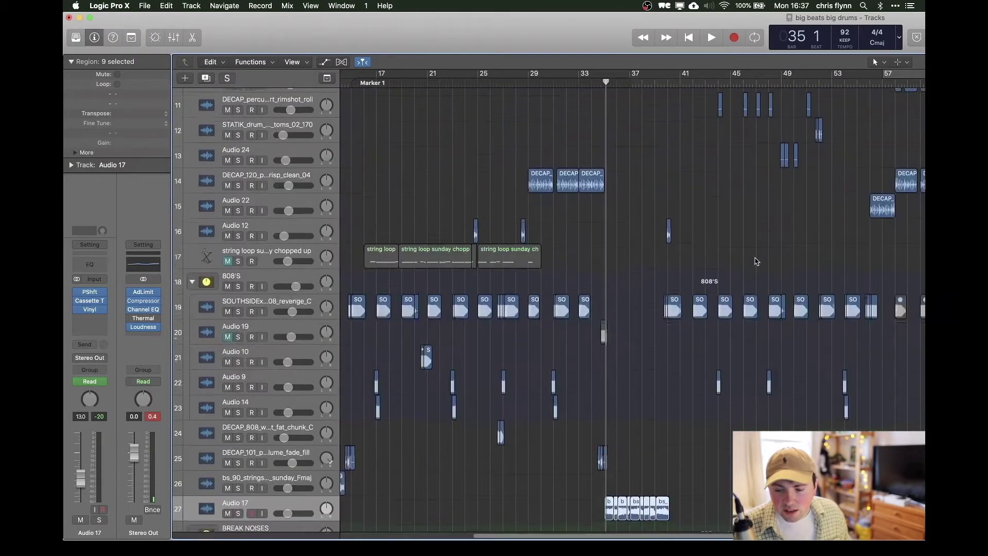
scroll(752, 260, "right", 2)
left_click(623, 83)
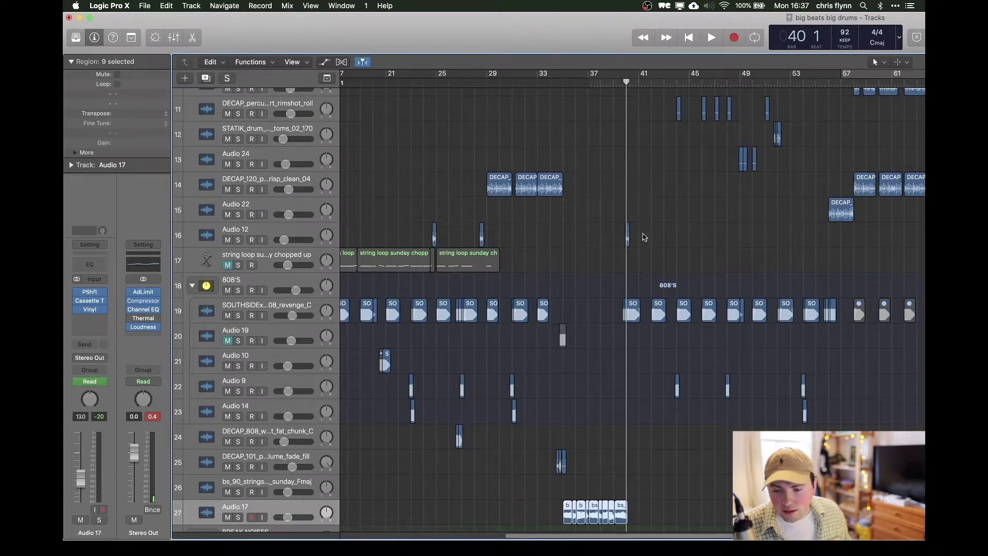
scroll(644, 238, "up", 4)
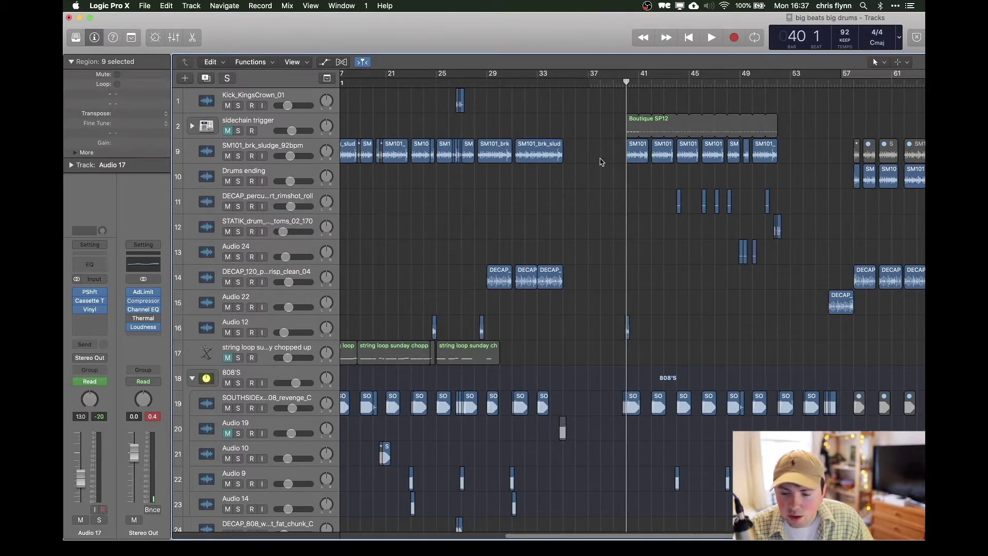
key("space")
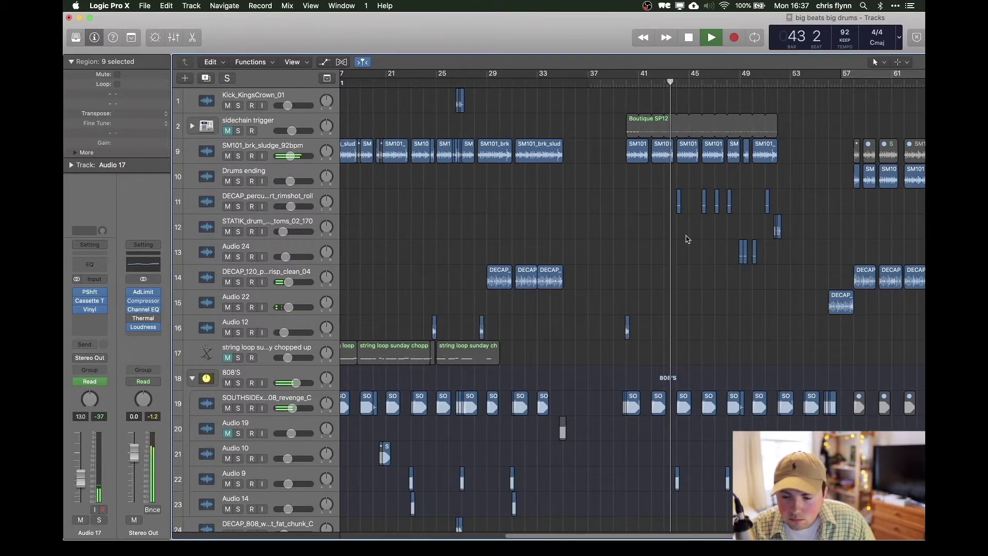
key("space")
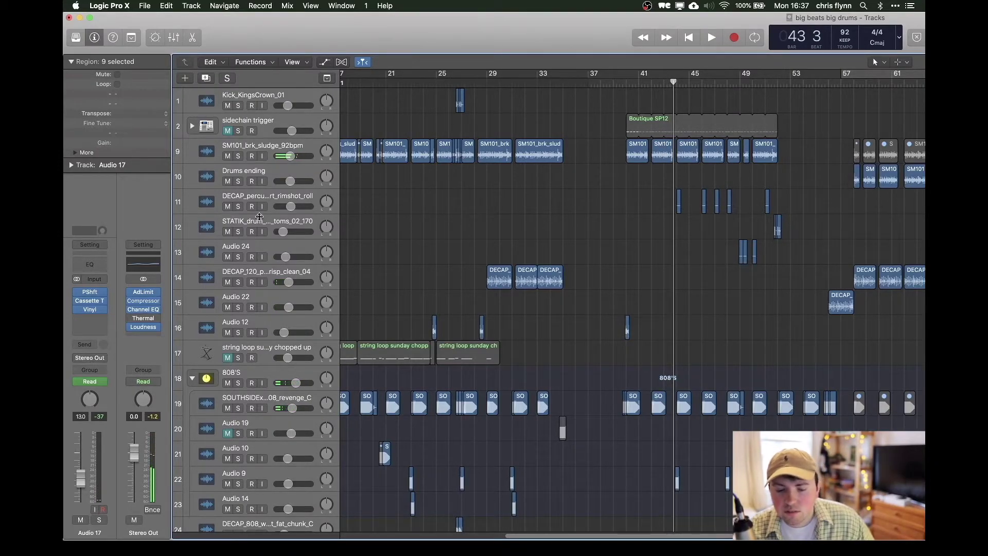
Step: Solo and select the DECAP rimshot roll track (11), play its delayed sound into bar 44, and clear the solo
left_click(238, 206)
scroll(667, 422, "down", 15)
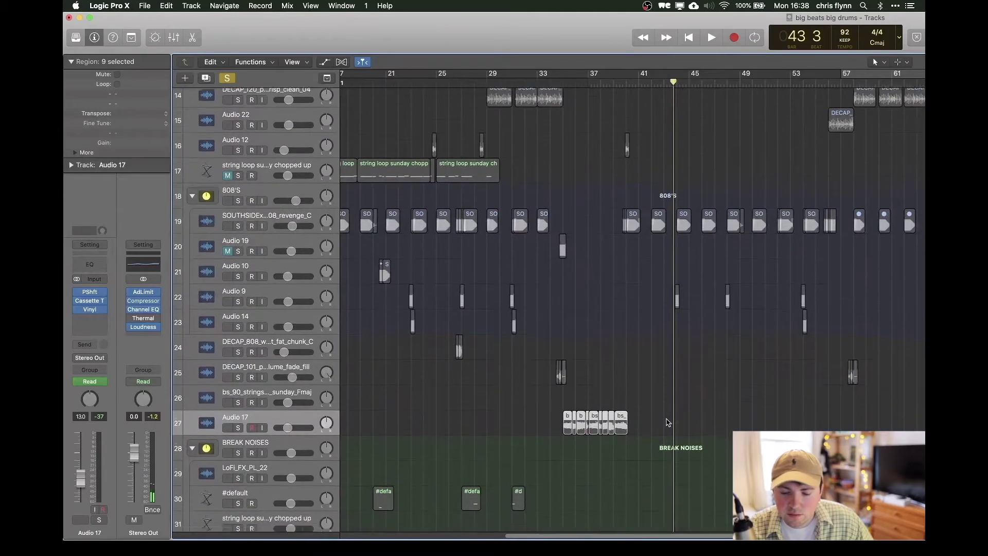
scroll(667, 422, "up", 13)
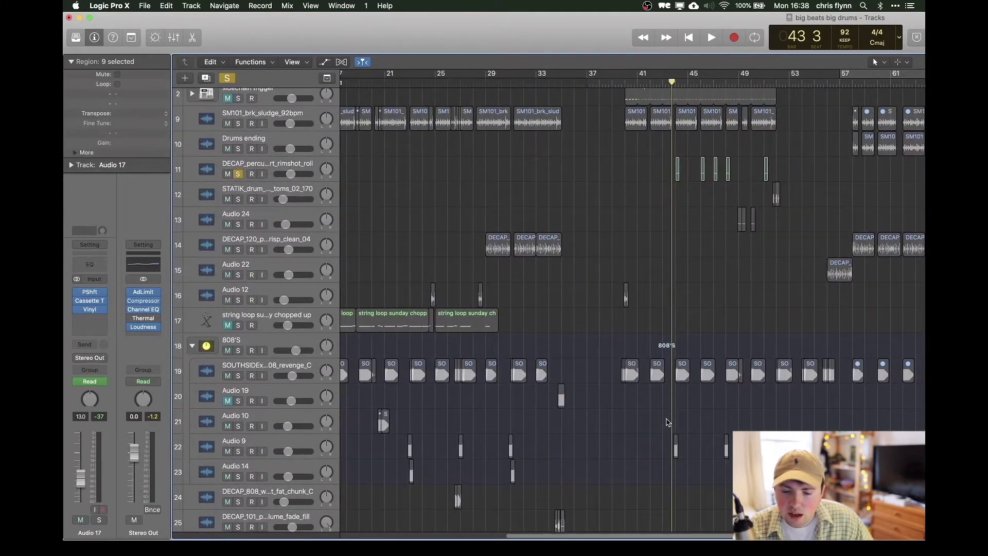
left_click(206, 165)
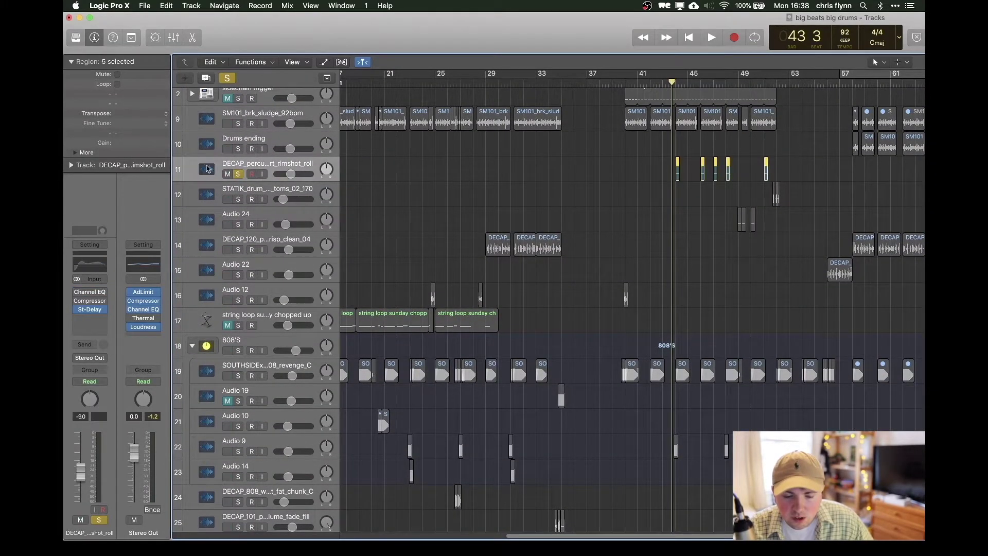
key("space")
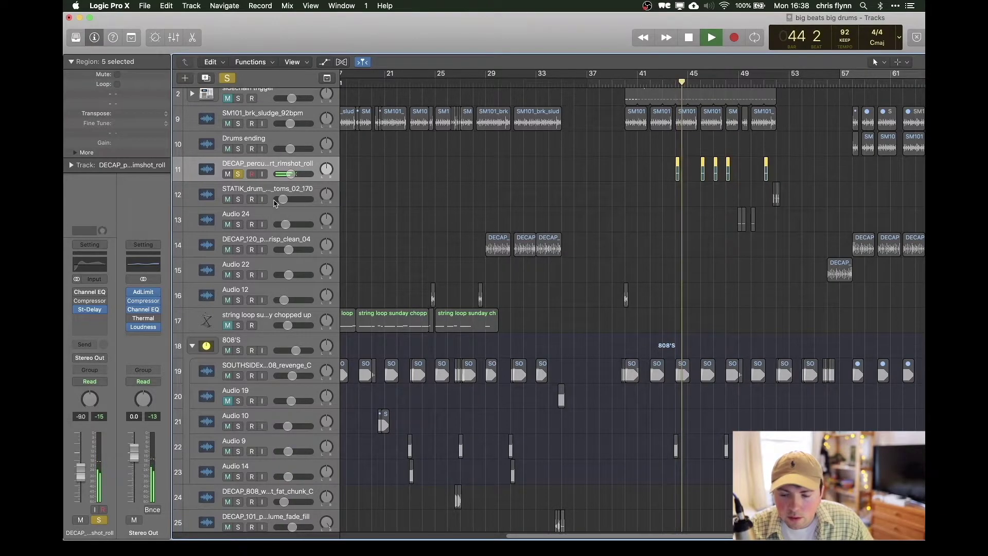
key("space")
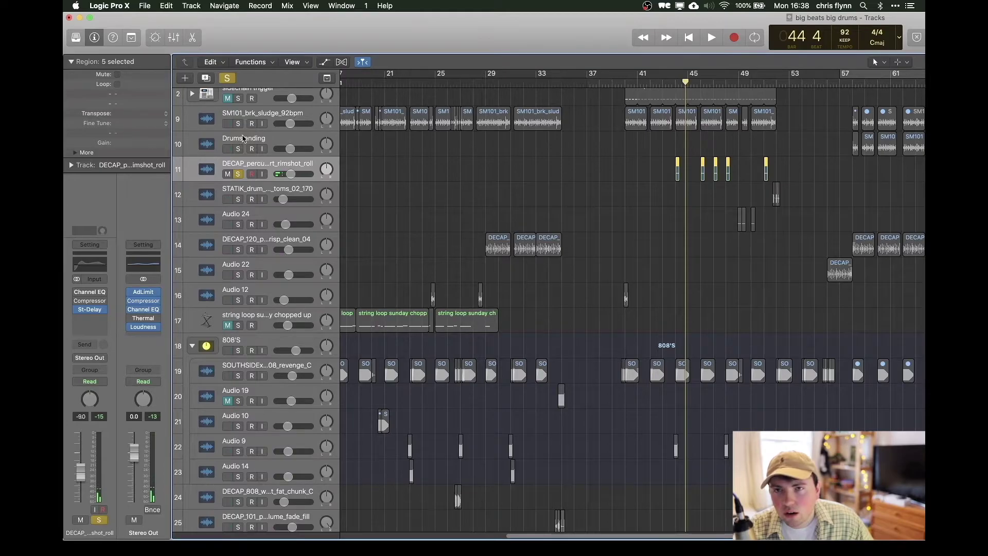
left_click(237, 174)
scroll(694, 235, "down", 2)
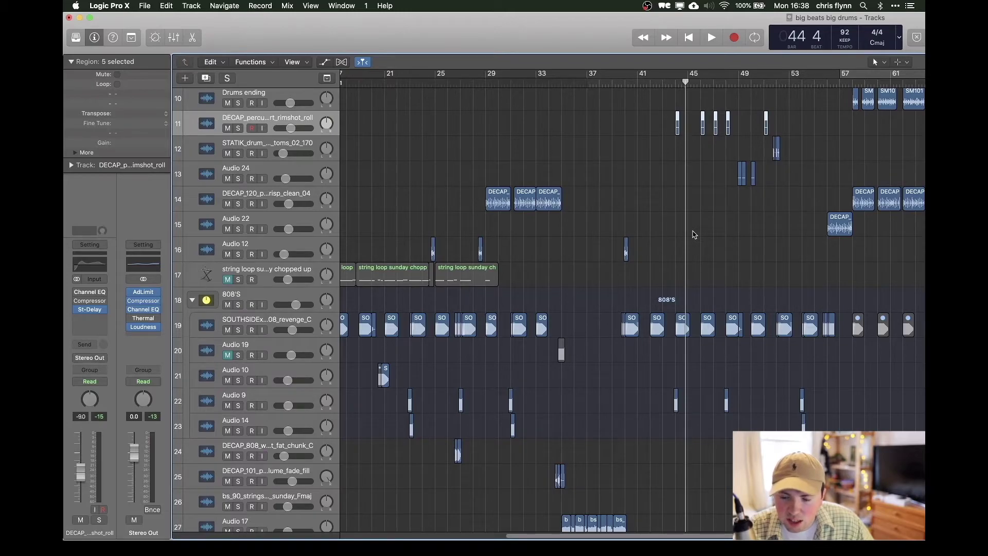
scroll(694, 234, "down", 3)
scroll(694, 235, "up", 6)
scroll(694, 235, "right", 3)
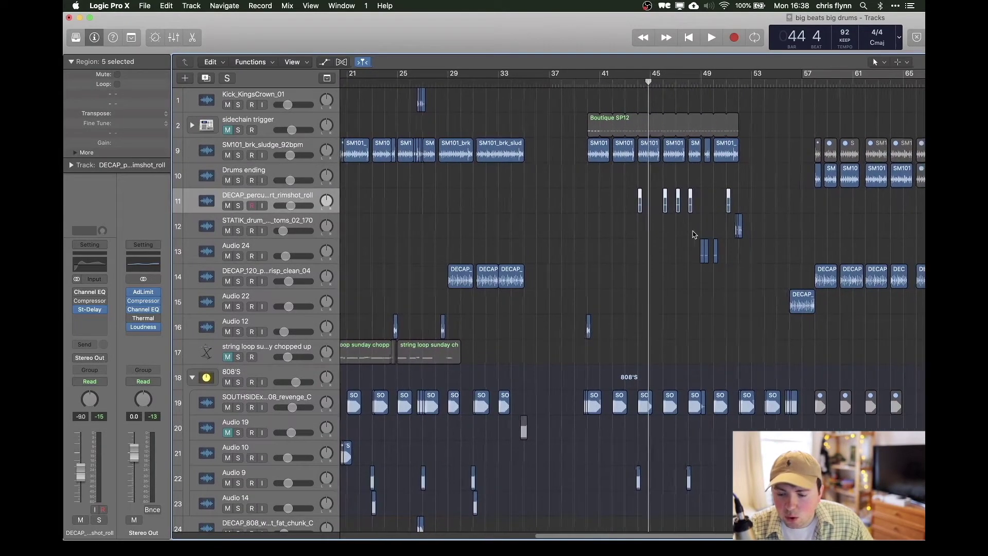
Step: Play the full arrangement from the end of bar 51, where the drum break drops out, to bar 55
left_click(736, 85)
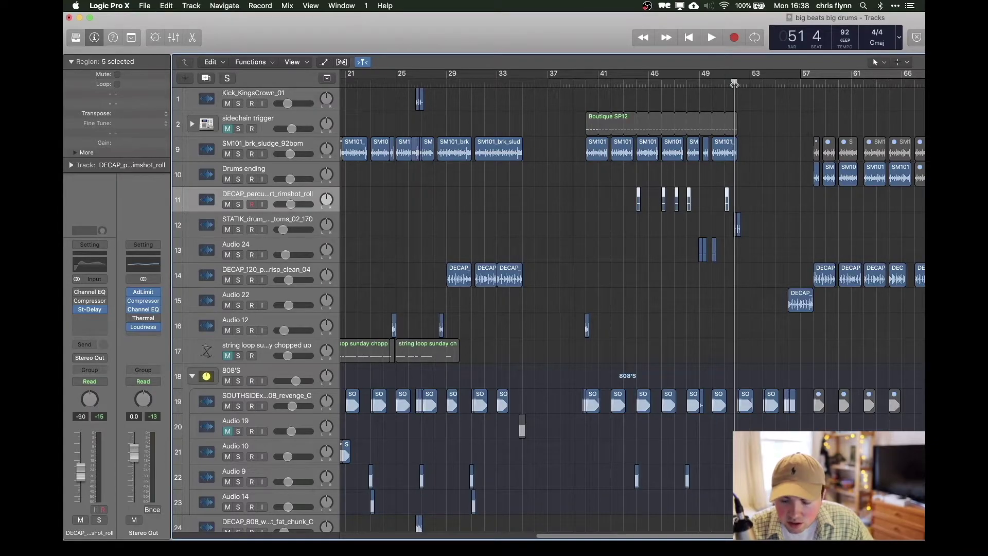
scroll(734, 85, "down", 4)
key("space")
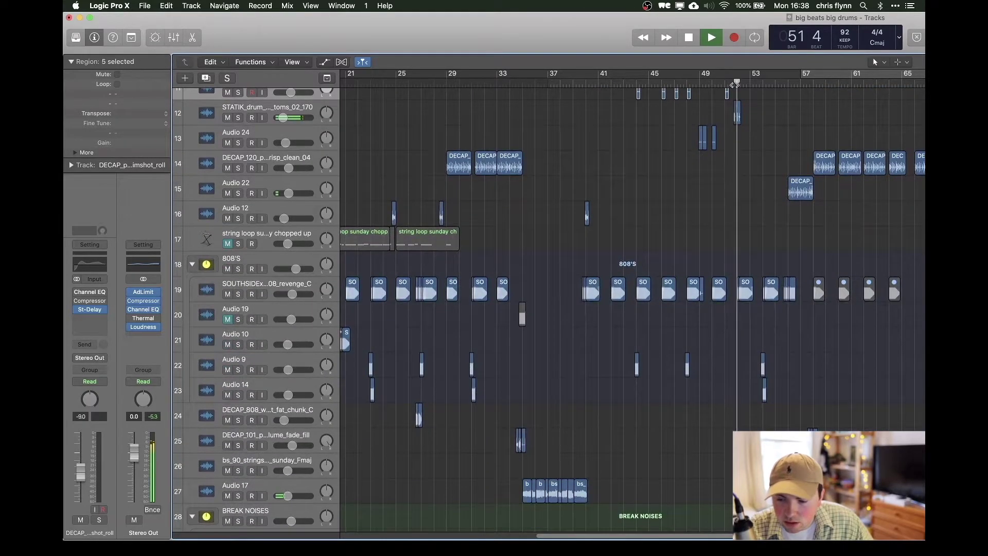
scroll(776, 238, "down", 10)
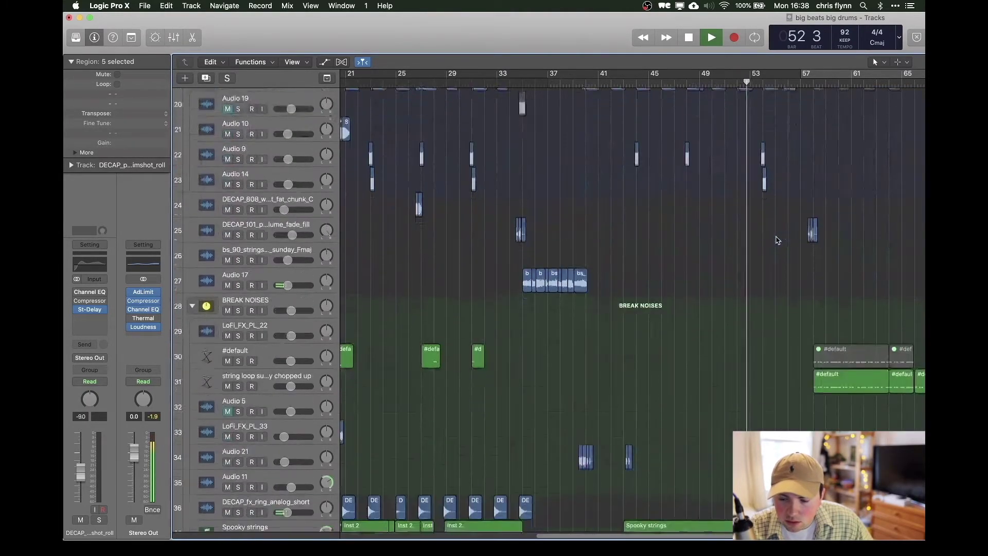
scroll(776, 241, "up", 9)
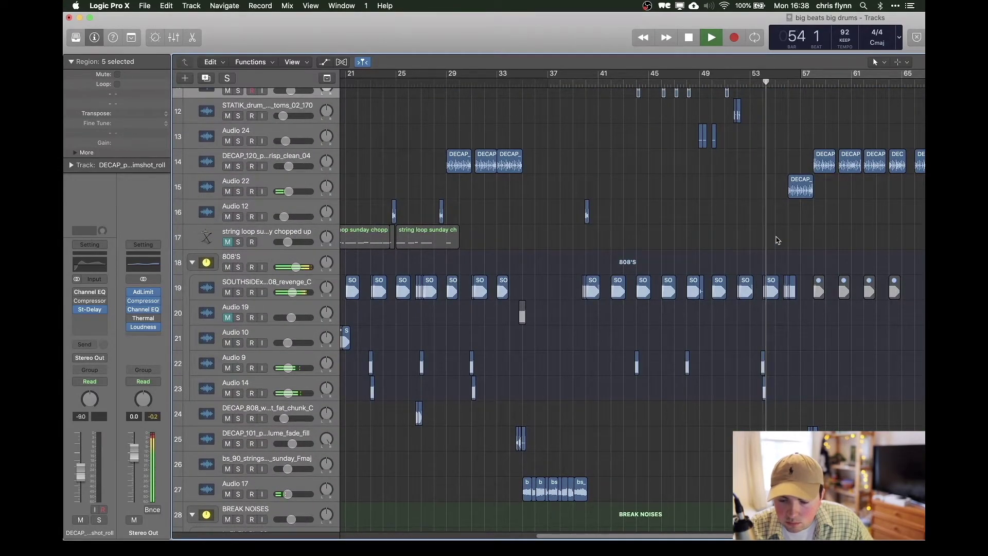
scroll(777, 240, "up", 3)
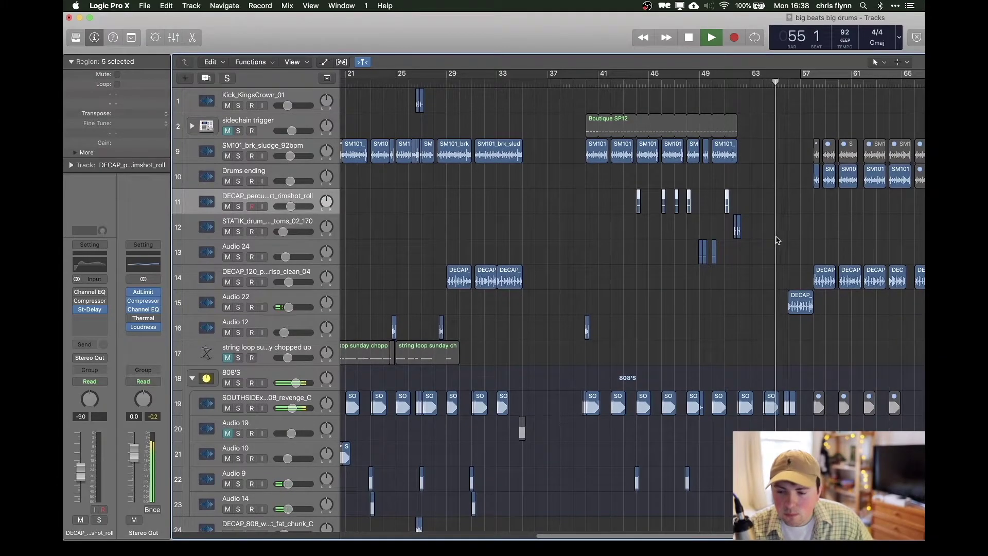
key("space")
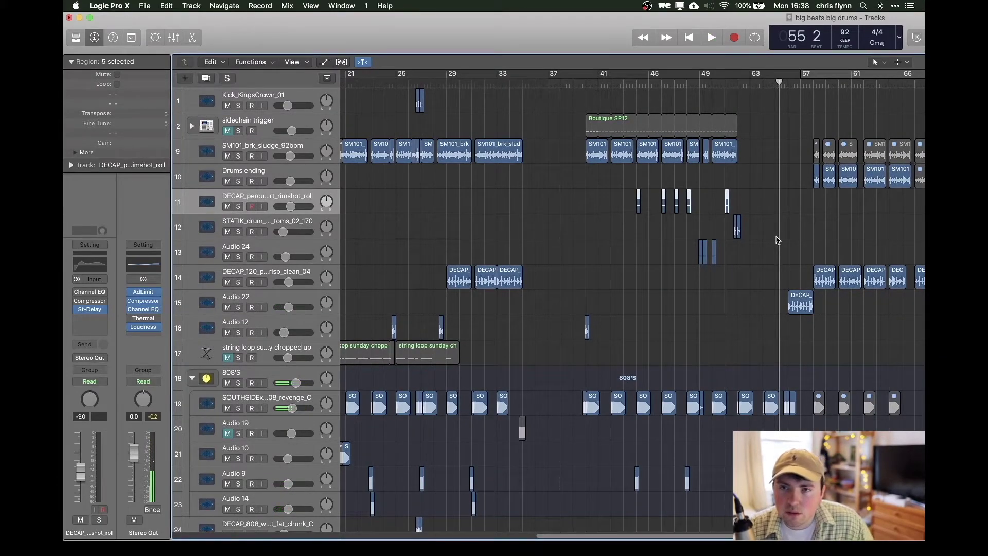
Step: Select the first synth bass to glitch out track (39), and view its Mini V3 instrument before closing it
scroll(777, 241, "right", 5)
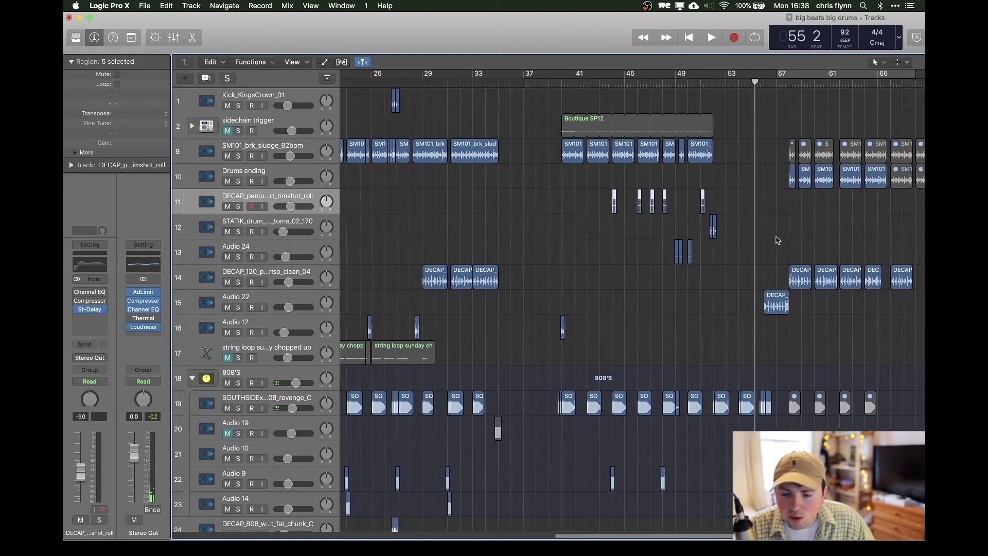
scroll(776, 240, "down", 3)
scroll(777, 241, "down", 6)
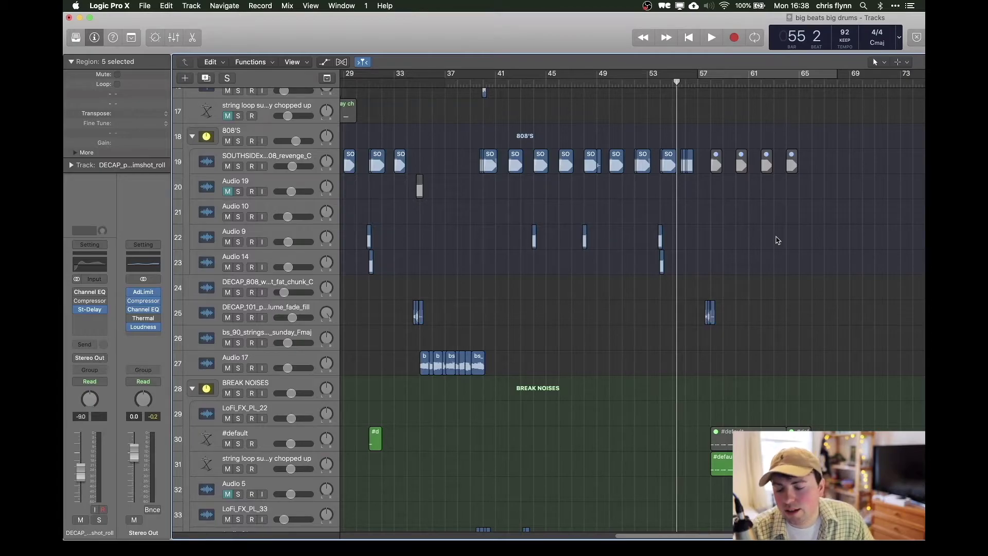
scroll(777, 240, "down", 10)
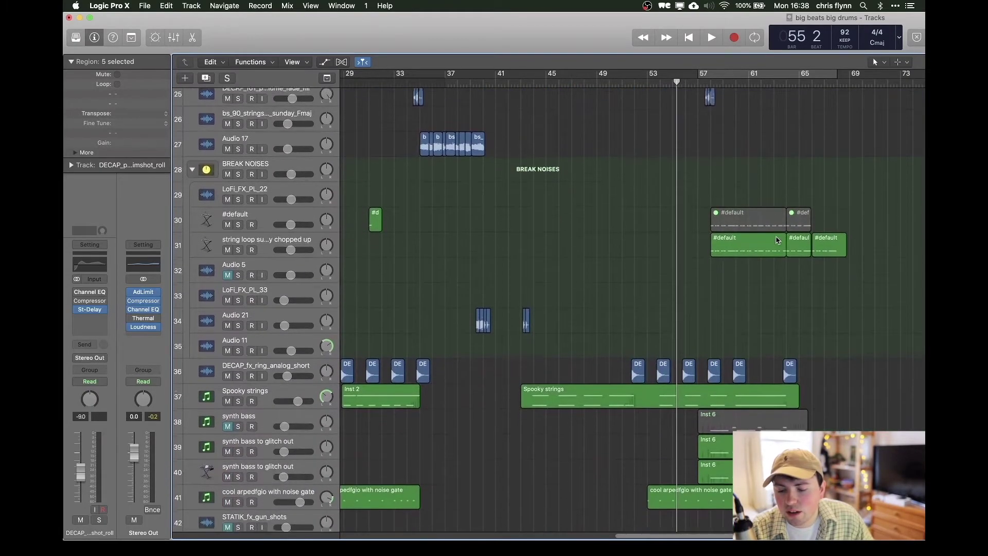
left_click(208, 401)
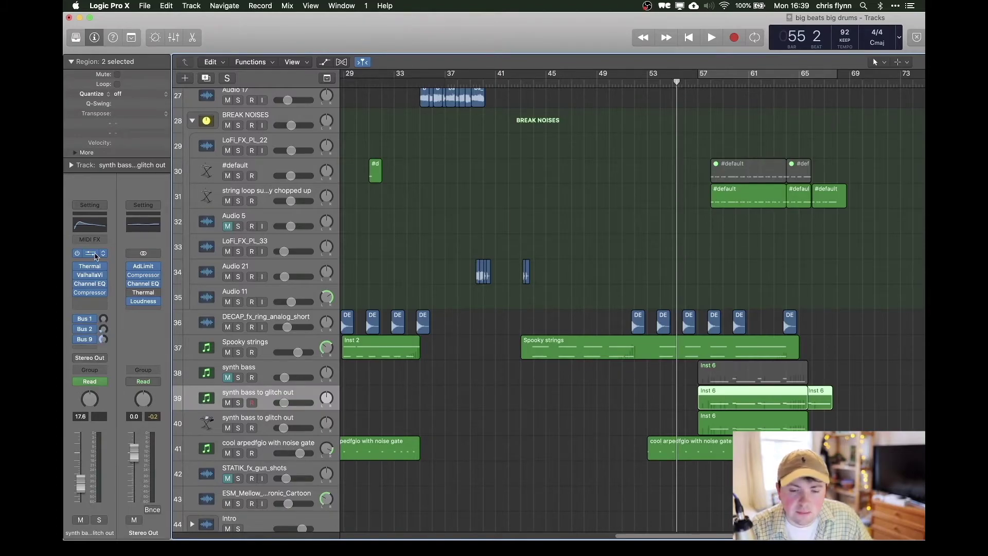
left_click(96, 256)
left_click(310, 21)
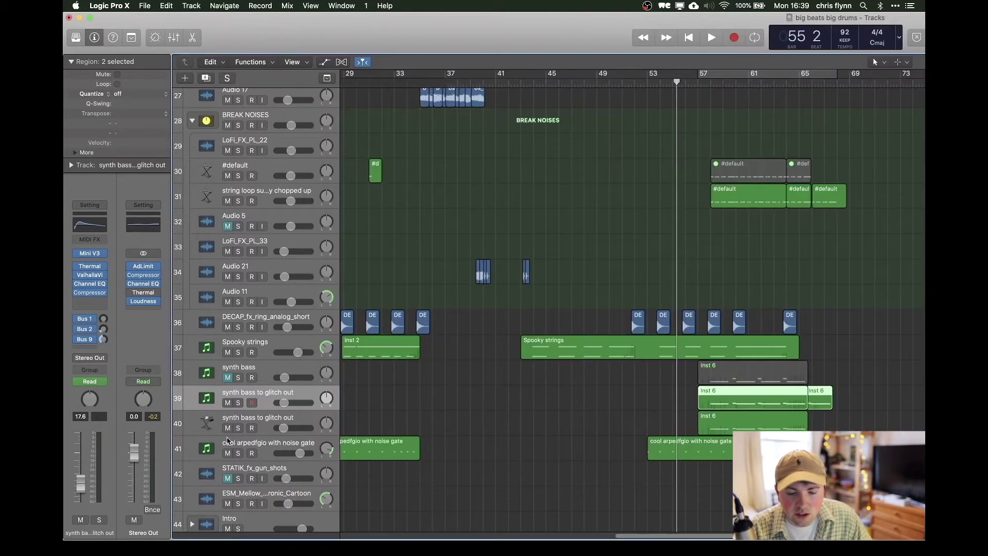
Step: Select the second synth bass to glitch out track (40), and view its ES2 instrument before closing it
left_click(218, 427)
mouse_move(91, 253)
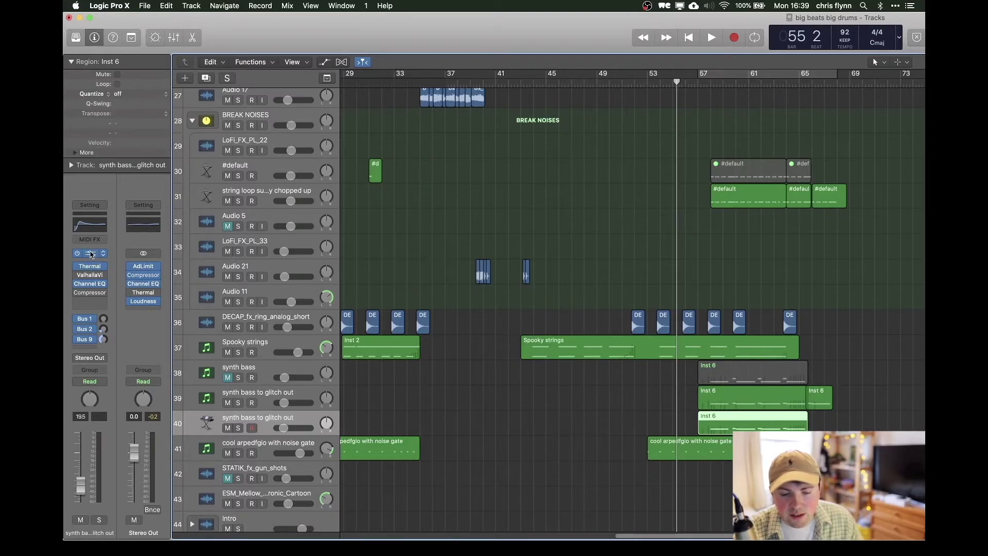
left_click(91, 254)
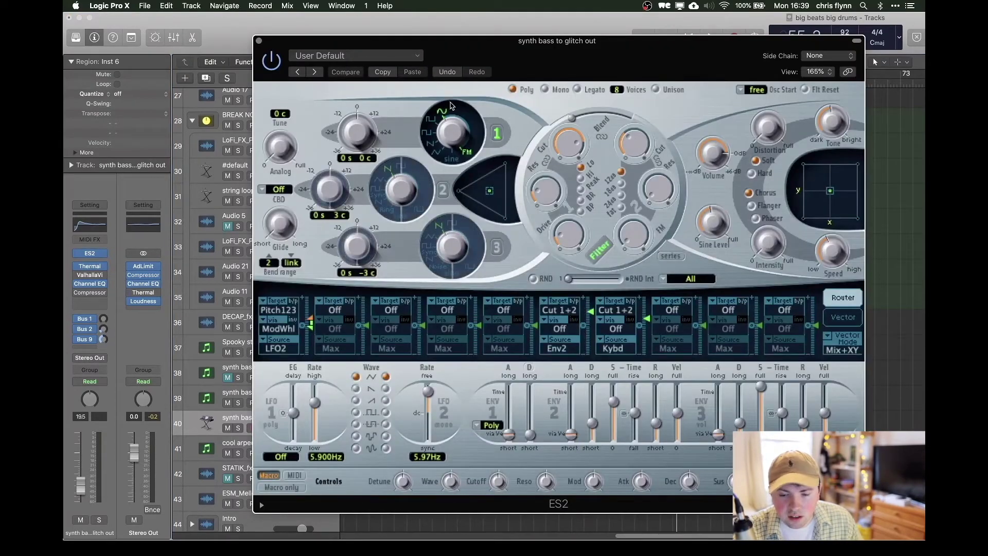
left_click(259, 41)
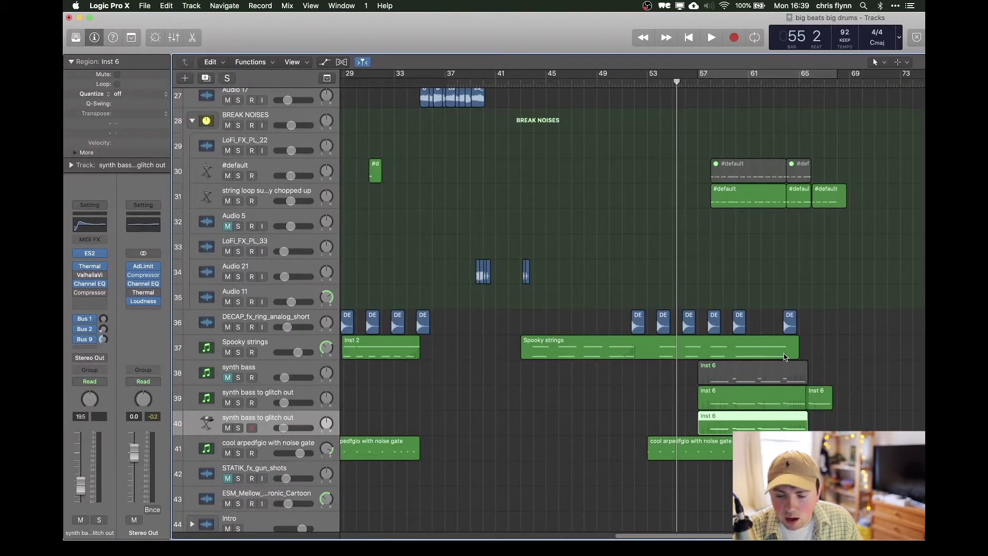
Step: Look over the drum and 808 tracks around bar 57, and briefly play the arrangement from bar 55
scroll(784, 356, "up", 3)
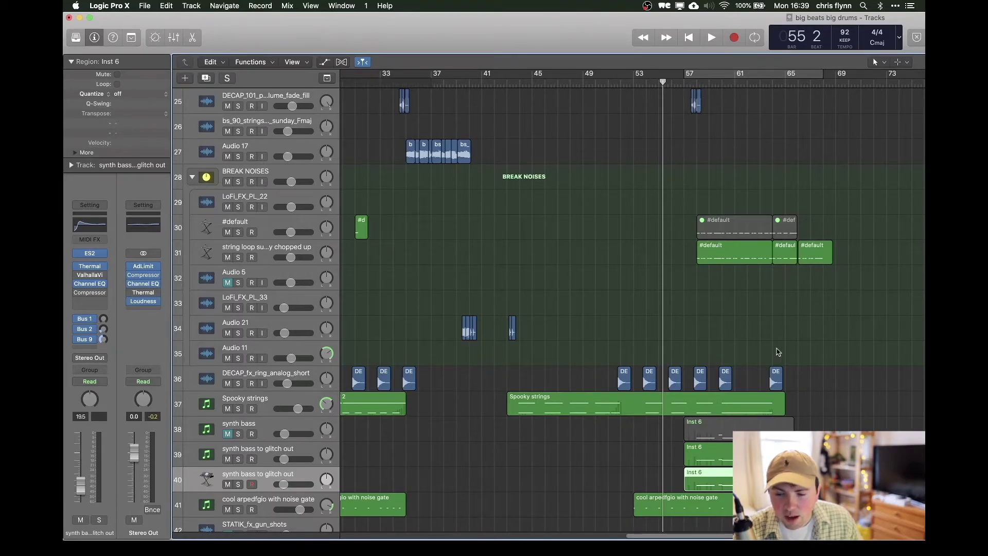
scroll(768, 319, "up", 15)
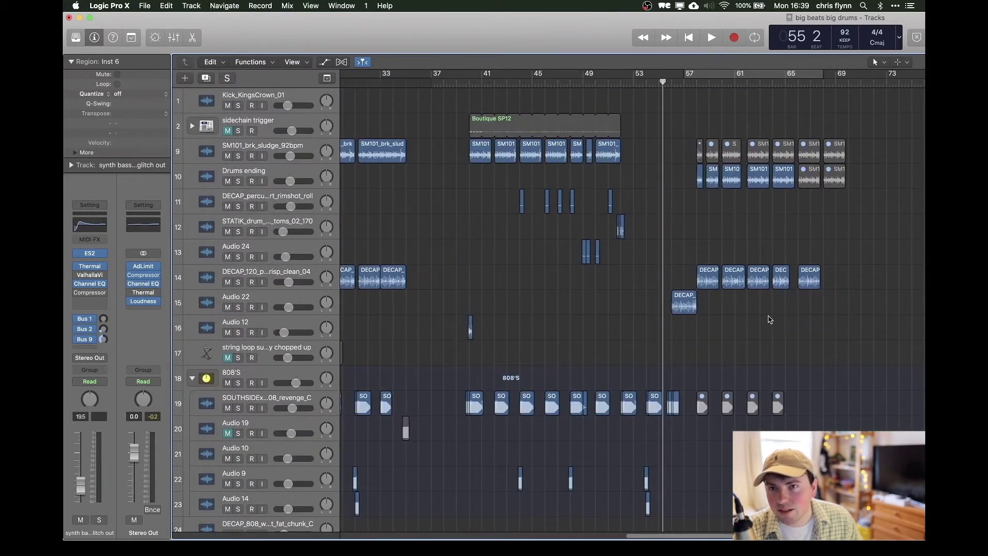
scroll(515, 509, "down", 2)
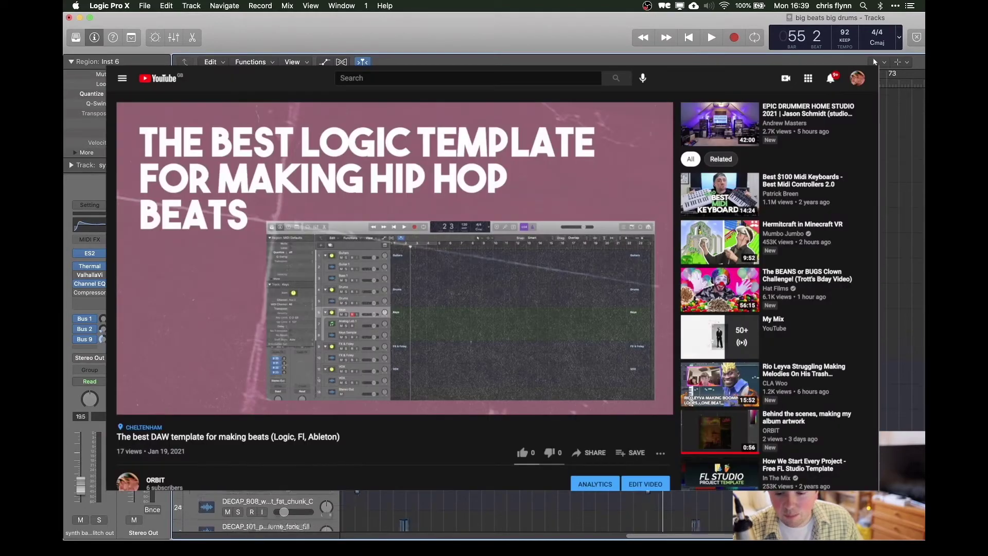
scroll(514, 509, "down", 1)
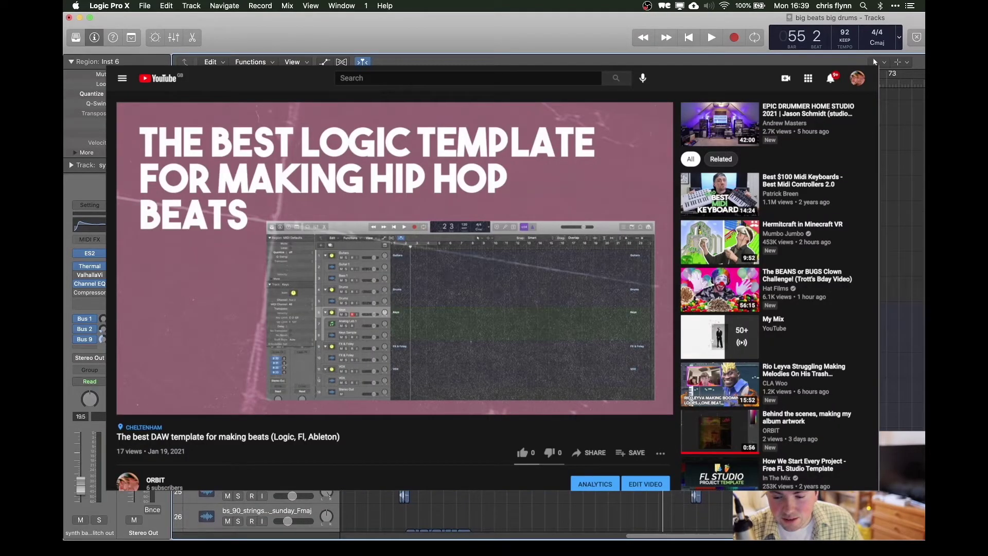
scroll(770, 320, "up", 1)
key("space")
key("space")
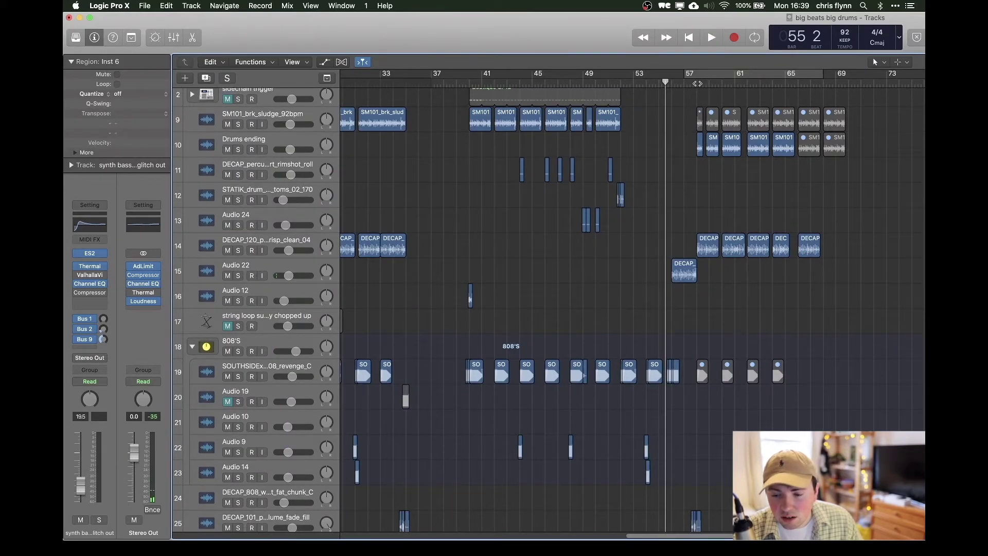
Step: Play the full arrangement from bar 58, where the ending drums come in, to bar 60
left_click(697, 83)
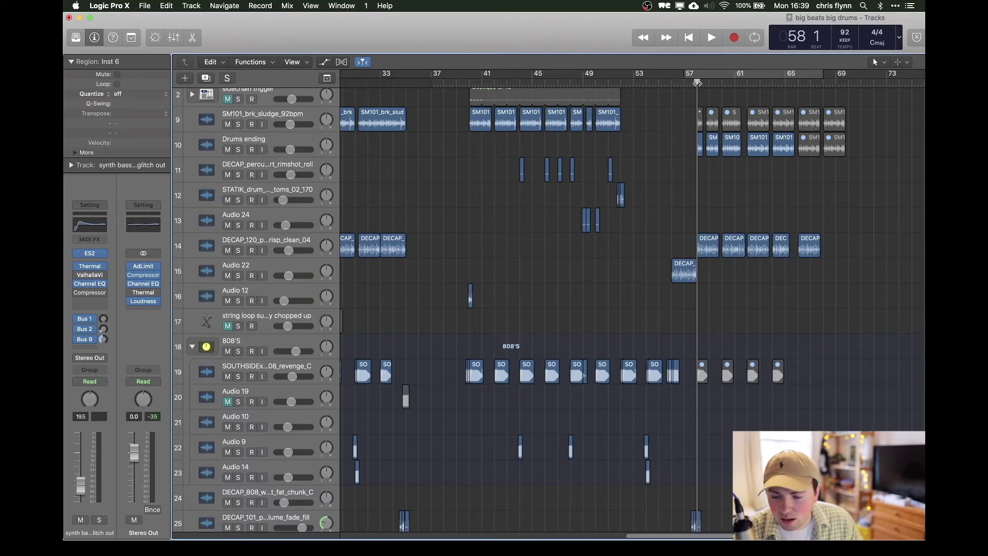
key("space")
scroll(751, 344, "down", 4)
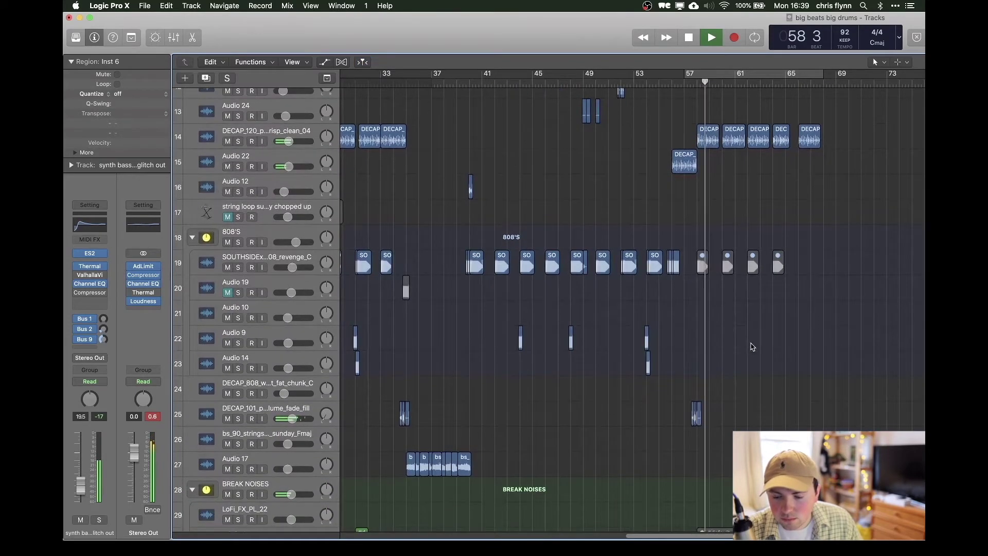
scroll(752, 346, "down", 12)
scroll(752, 347, "down", 1)
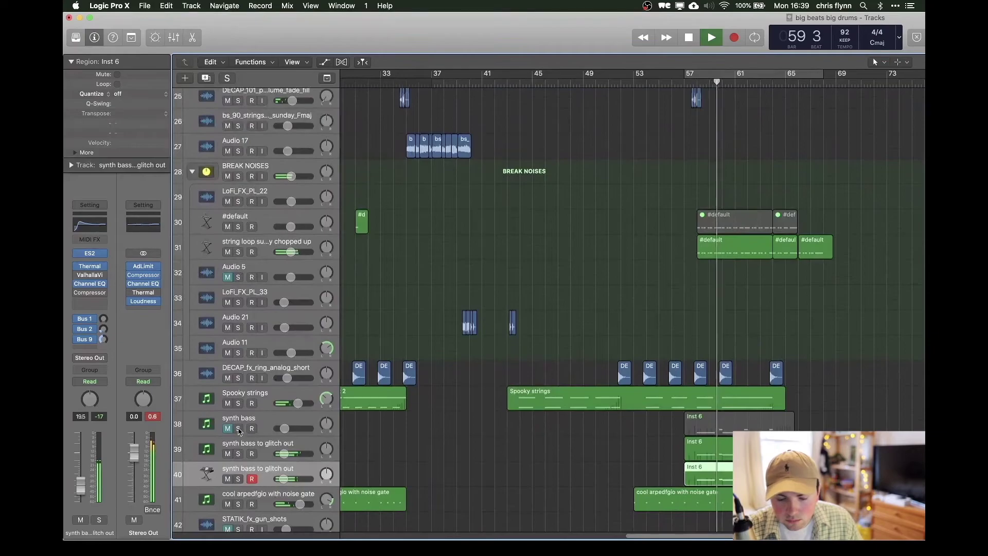
key("space")
Step: Solo both synth bass to glitch out tracks (39 and 40) and play them together from bar 58 to bar 60
left_click(237, 453)
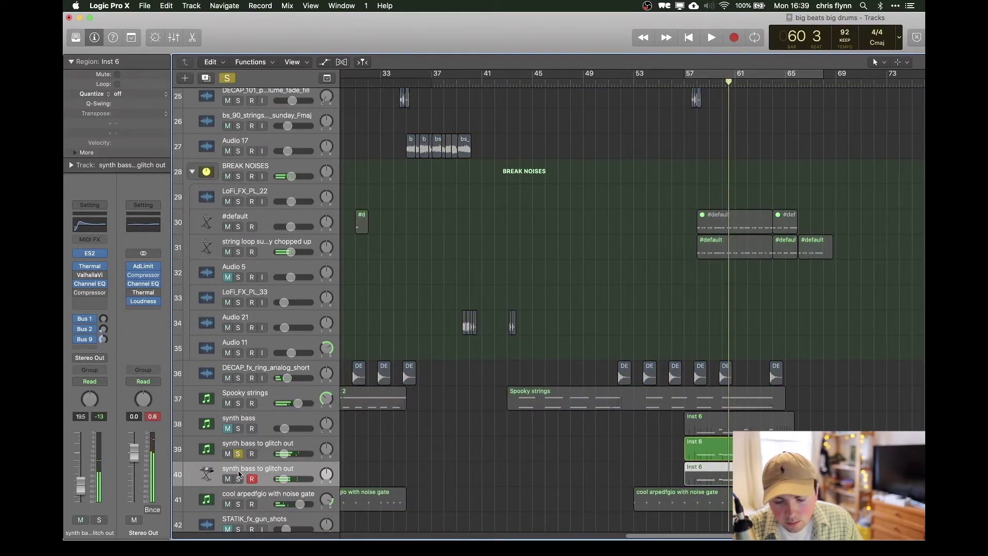
left_click(237, 479)
left_click(696, 82)
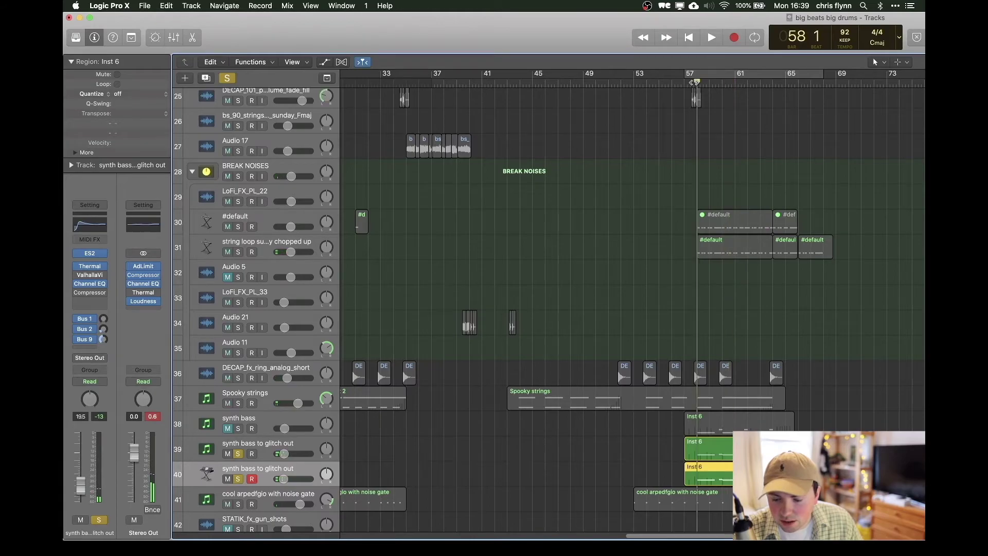
key("space")
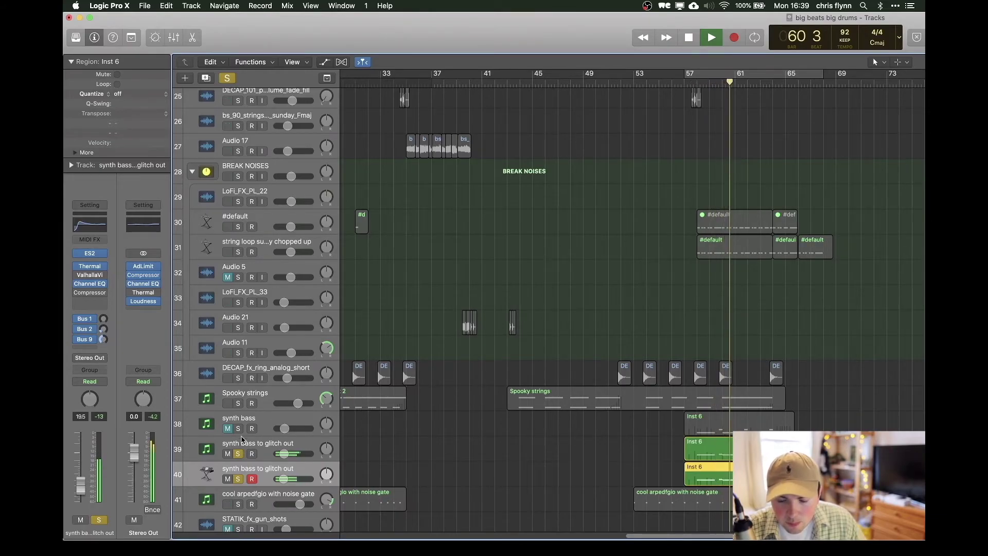
key("space")
Step: Compare the channel strips of synth bass tracks 39 and 40, and clear their solos
left_click(241, 440)
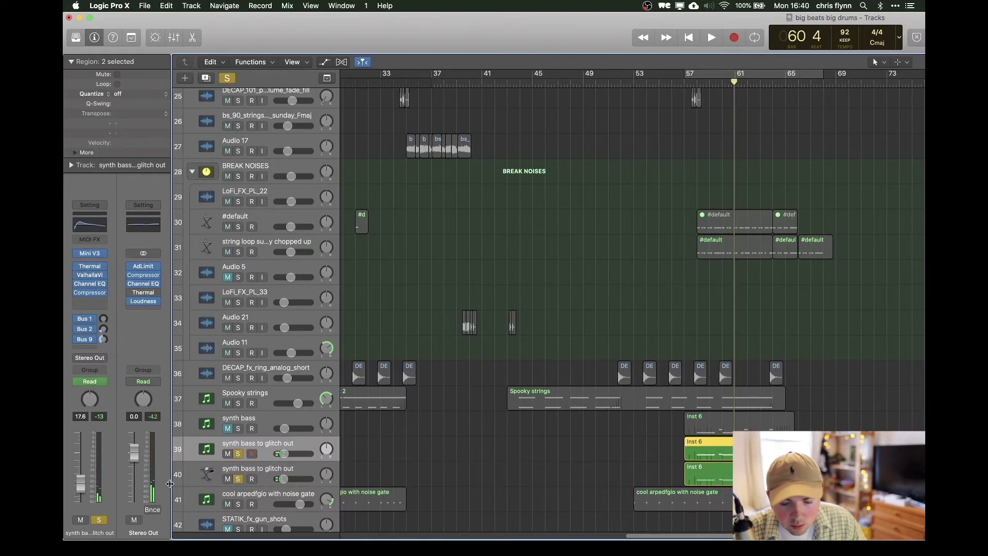
left_click(197, 479)
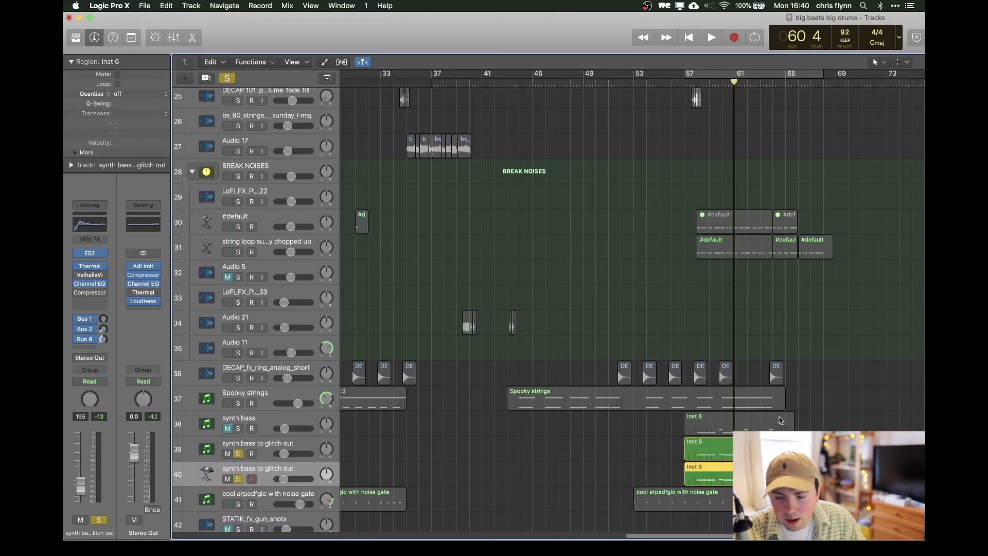
scroll(775, 422, "up", 3)
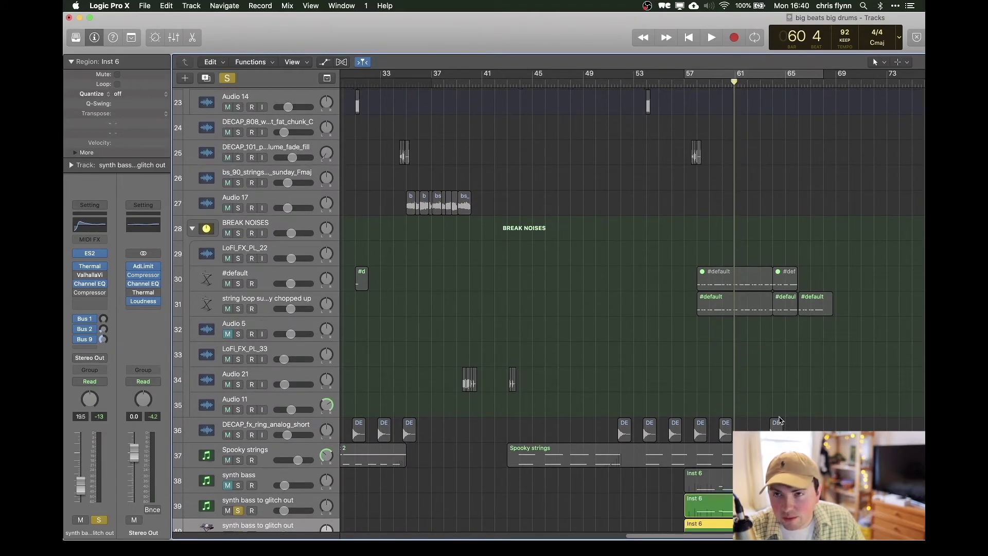
scroll(778, 420, "up", 4)
key("s")
scroll(689, 262, "down", 10)
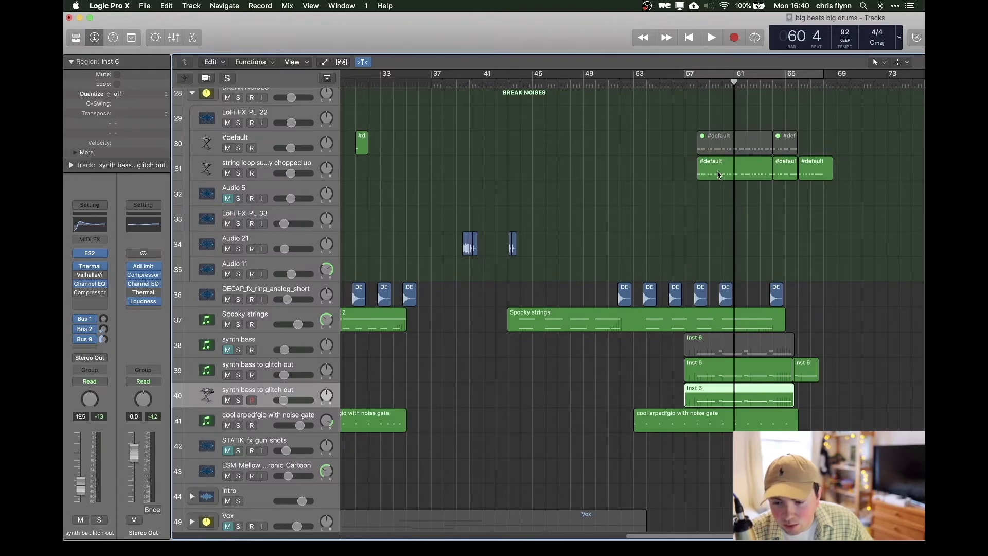
Step: Solo the chopped-up string loop track (31), play it from bar 58 to bar 59, and clear the solo
left_click(237, 173)
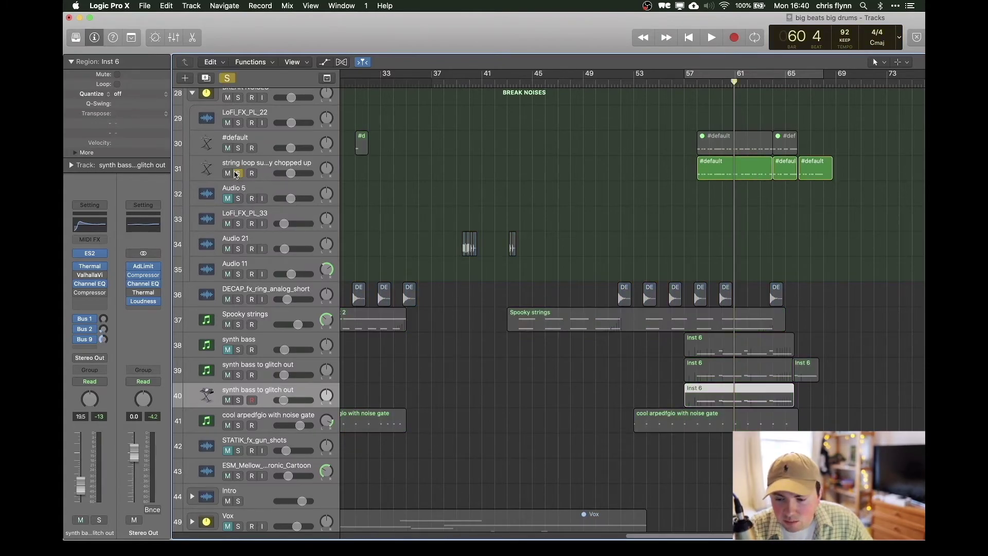
left_click(697, 82)
key("space")
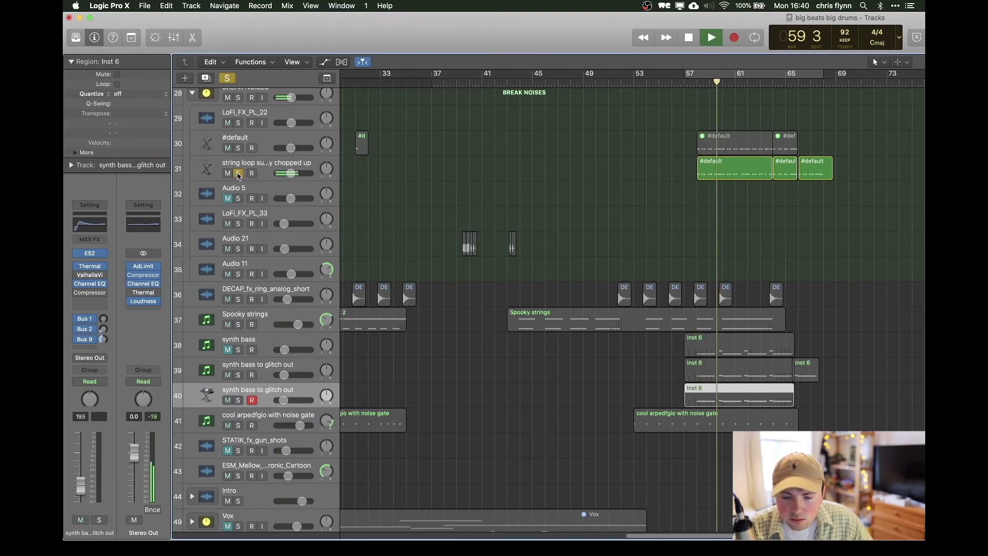
key("space")
left_click(238, 172)
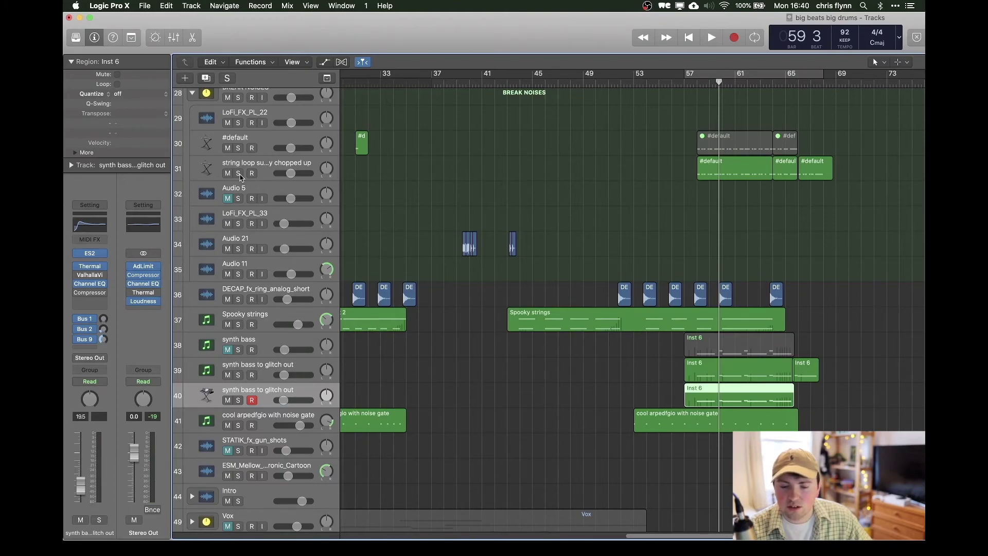
Step: Look over the arrangement from bar 1 onwards, from the lowest tracks up to the drums
scroll(639, 425, "left", 10)
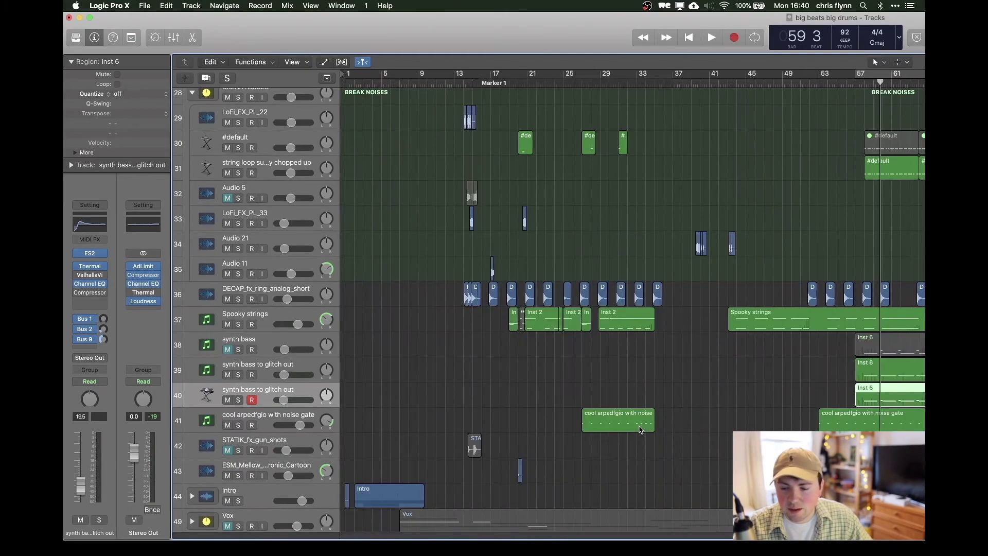
scroll(639, 429, "up", 2)
scroll(640, 429, "down", 2)
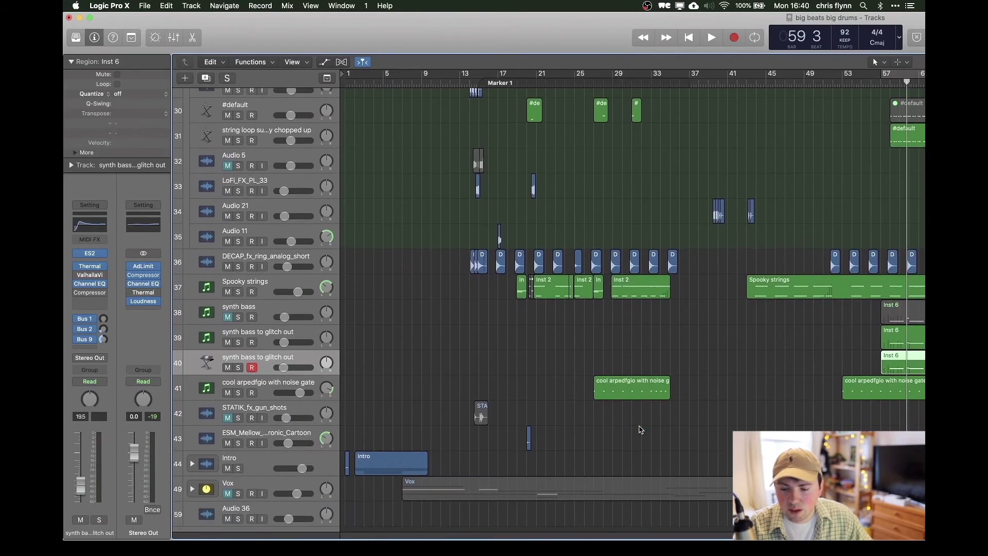
scroll(641, 430, "down", 1)
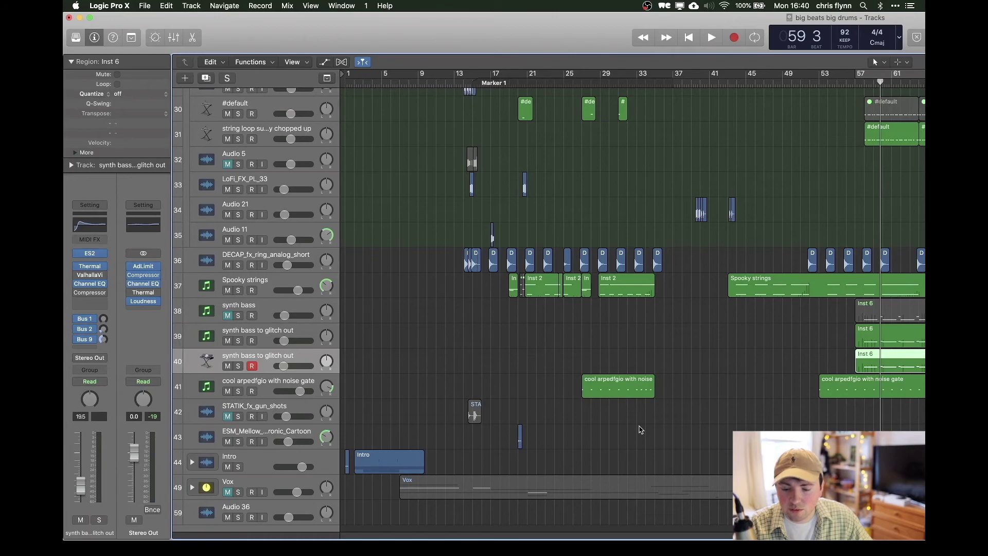
scroll(713, 435, "up", 15)
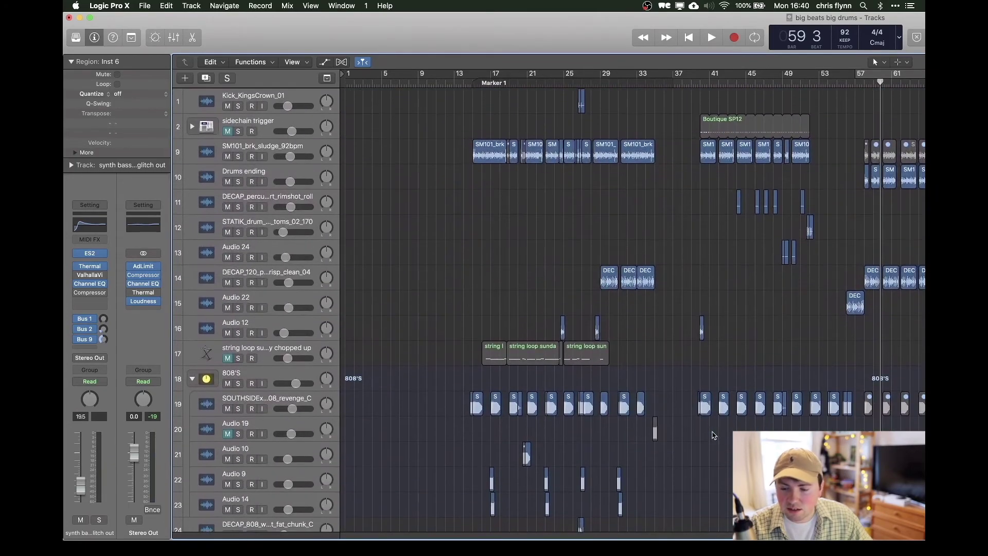